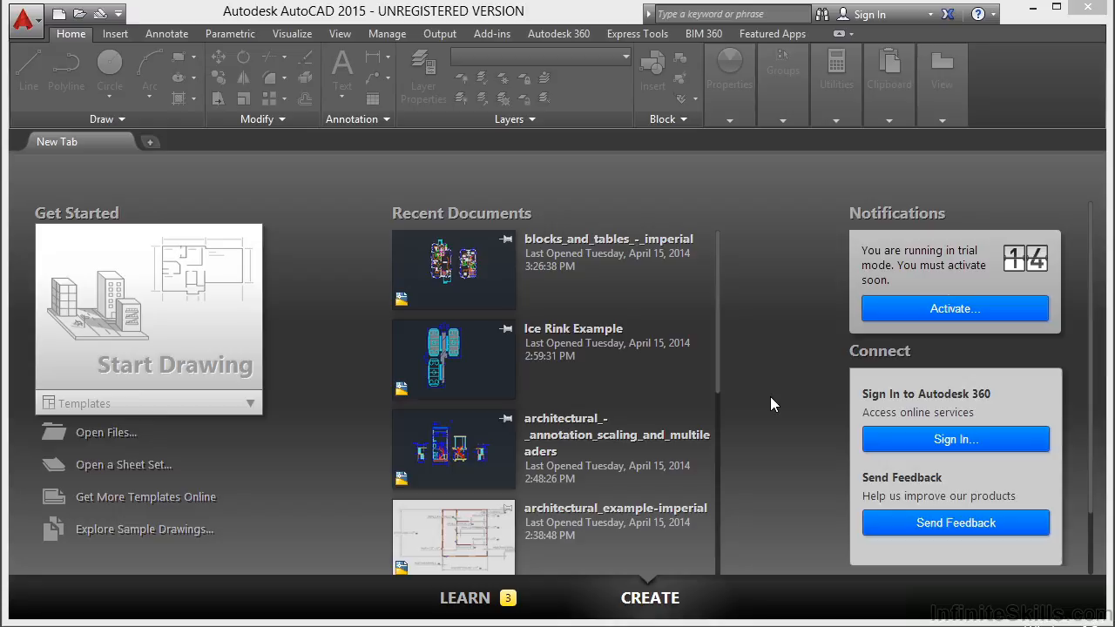
# Step: Open the drawing blocks_and_tables_-_imperial.dwg from the 08 folder
pyautogui.click(94, 433)
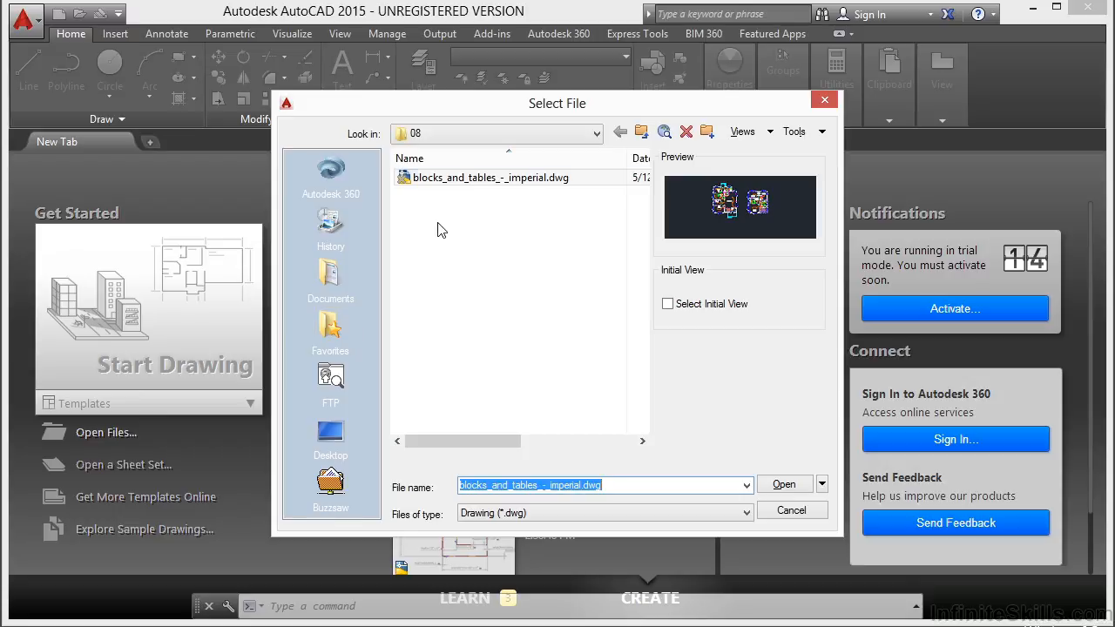
pyautogui.click(453, 179)
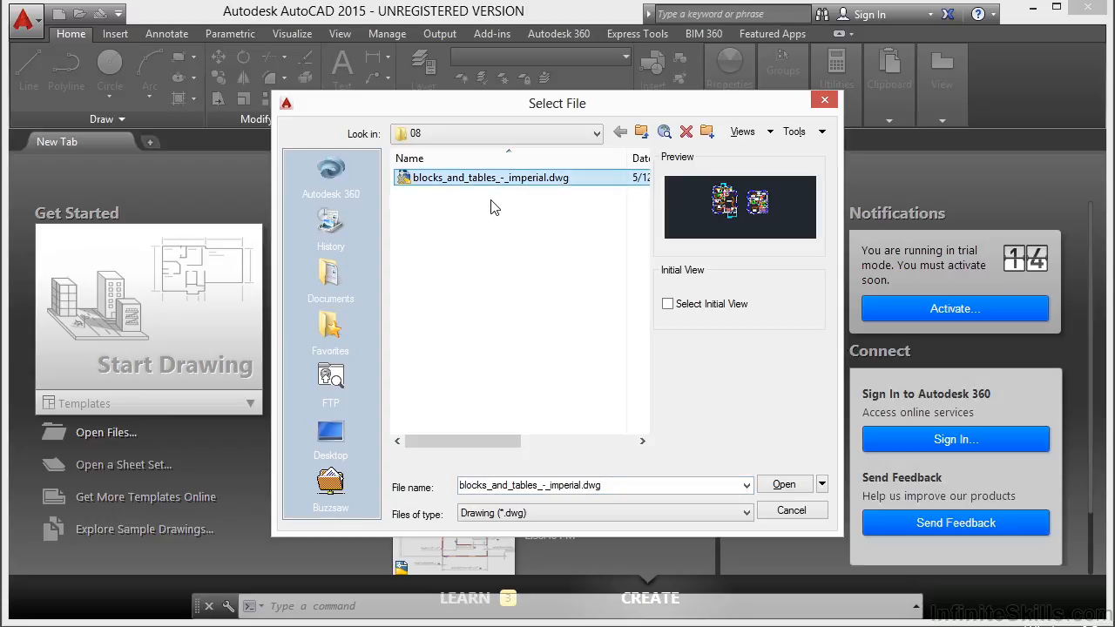
pyautogui.click(782, 486)
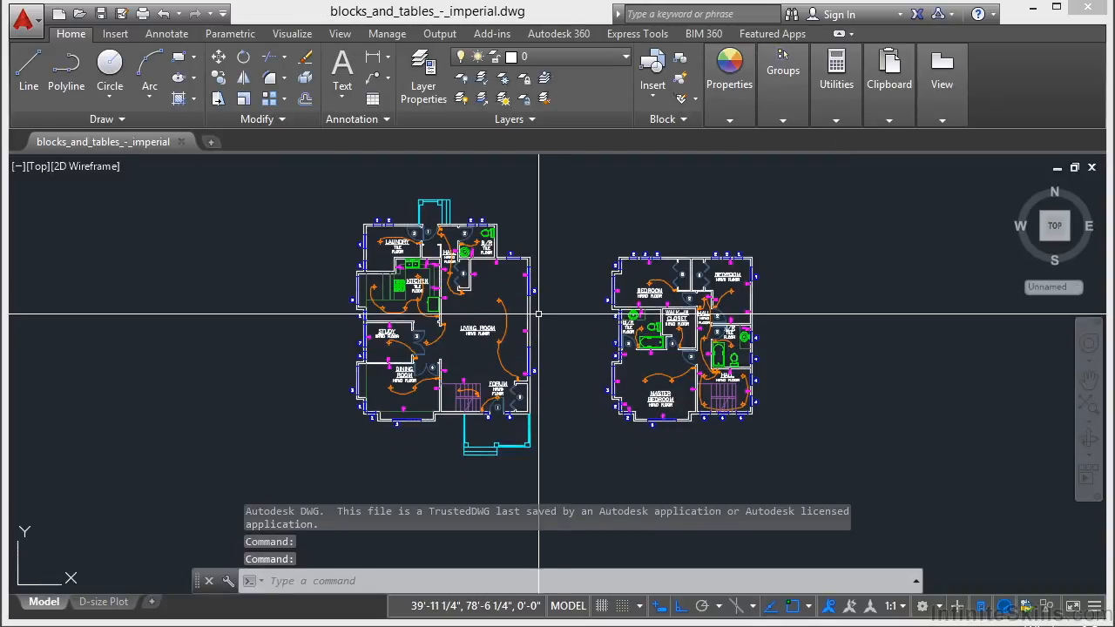
# Step: Select the lighting arc between the two living room ceiling lights and turn off the Quick Properties display
pyautogui.scroll(4, 497, 316)
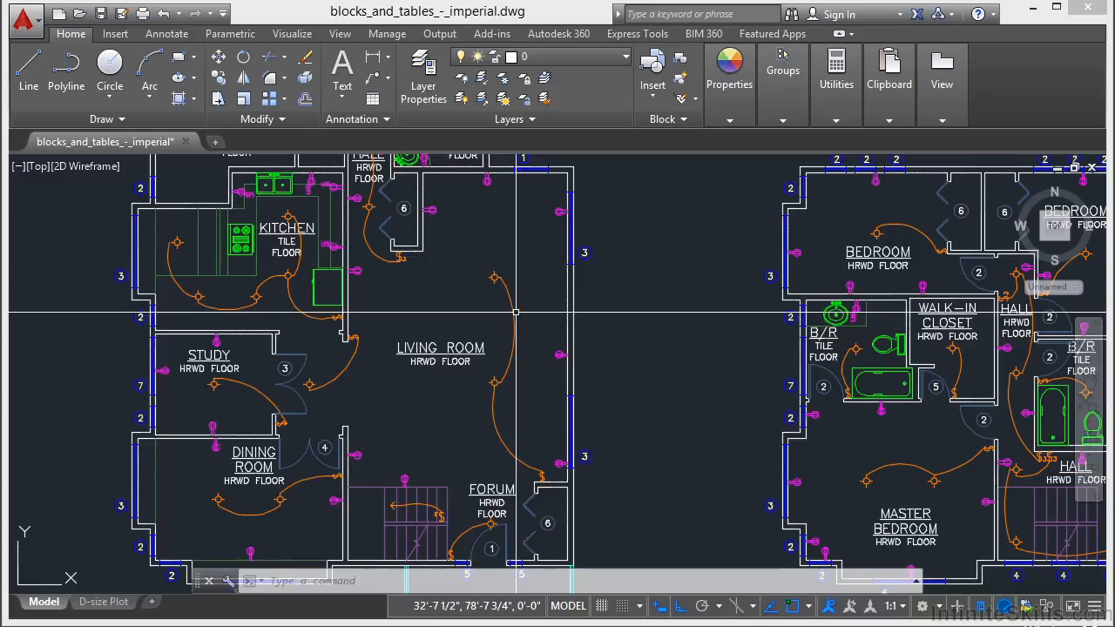
pyautogui.click(506, 330)
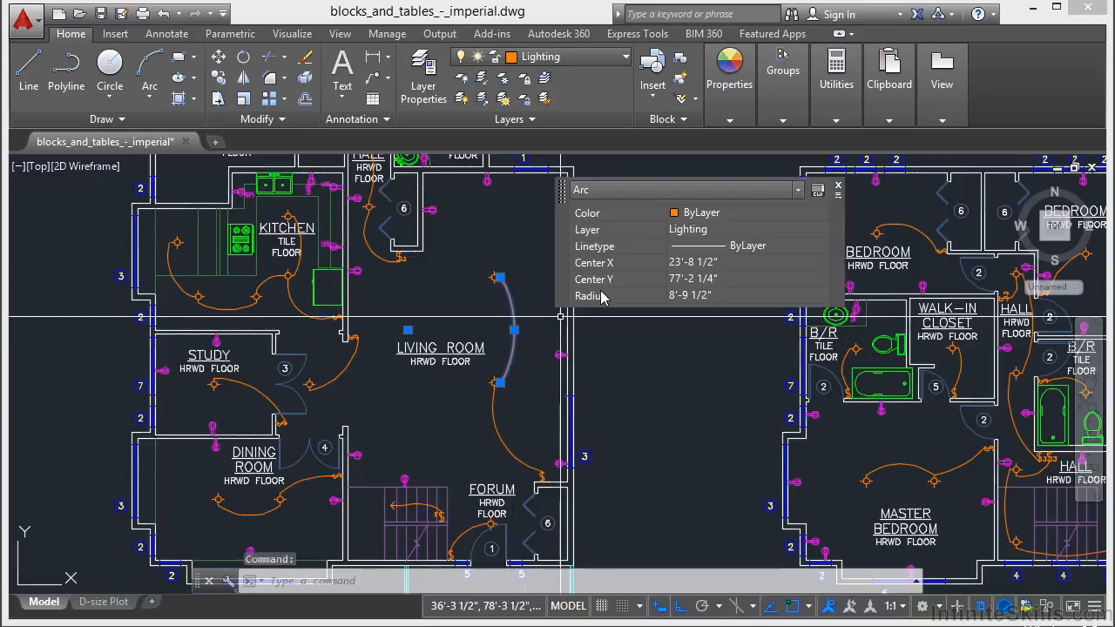
pyautogui.click(838, 189)
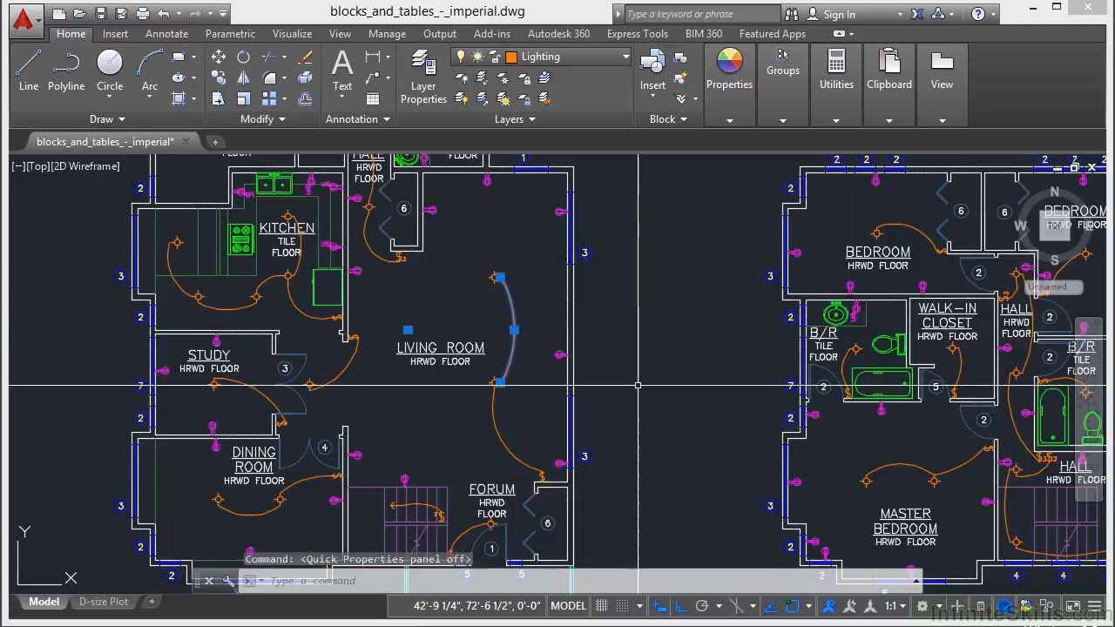
pyautogui.scroll(4, 558, 288)
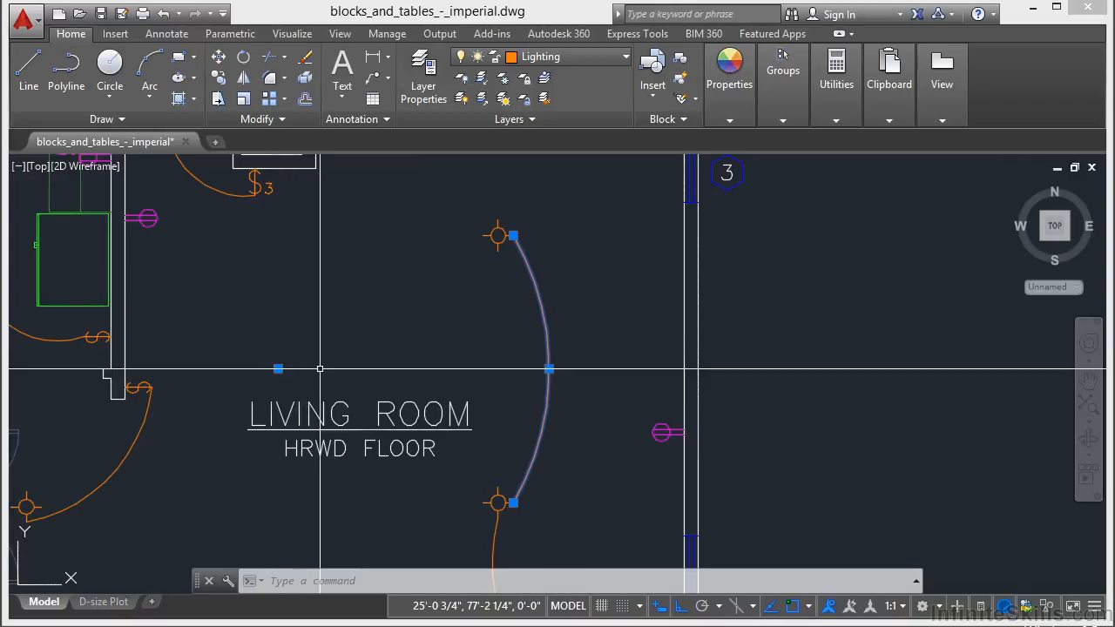
# Step: With Ortho off, stretch the lighting arc's upper endpoint to a point above the LIVING ROOM label
pyautogui.click(514, 236)
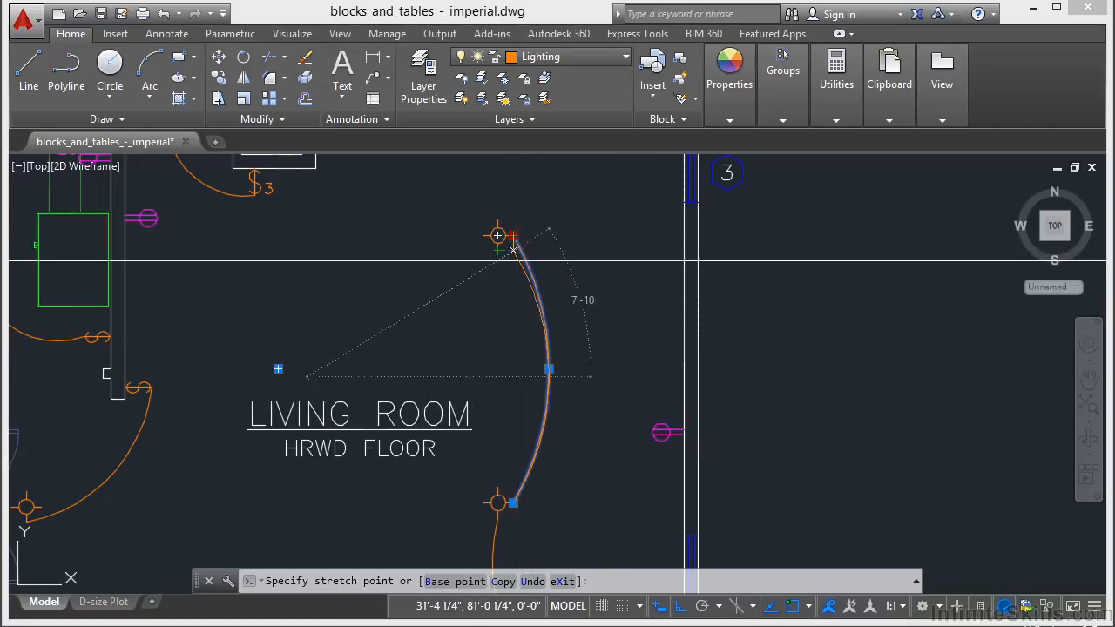
pyautogui.click(681, 607)
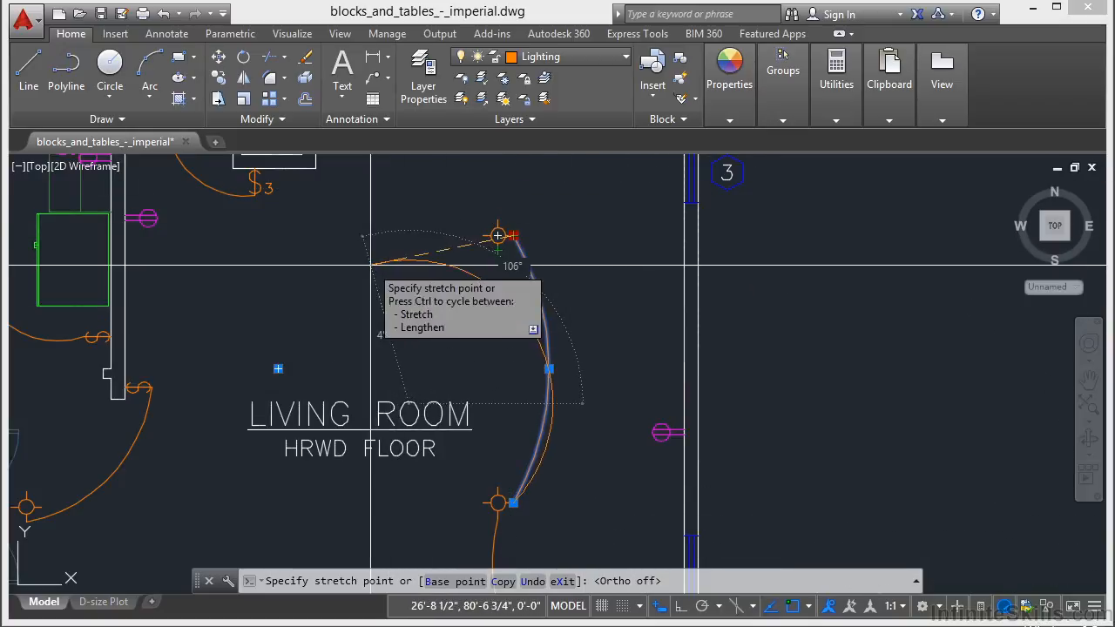
pyautogui.click(369, 273)
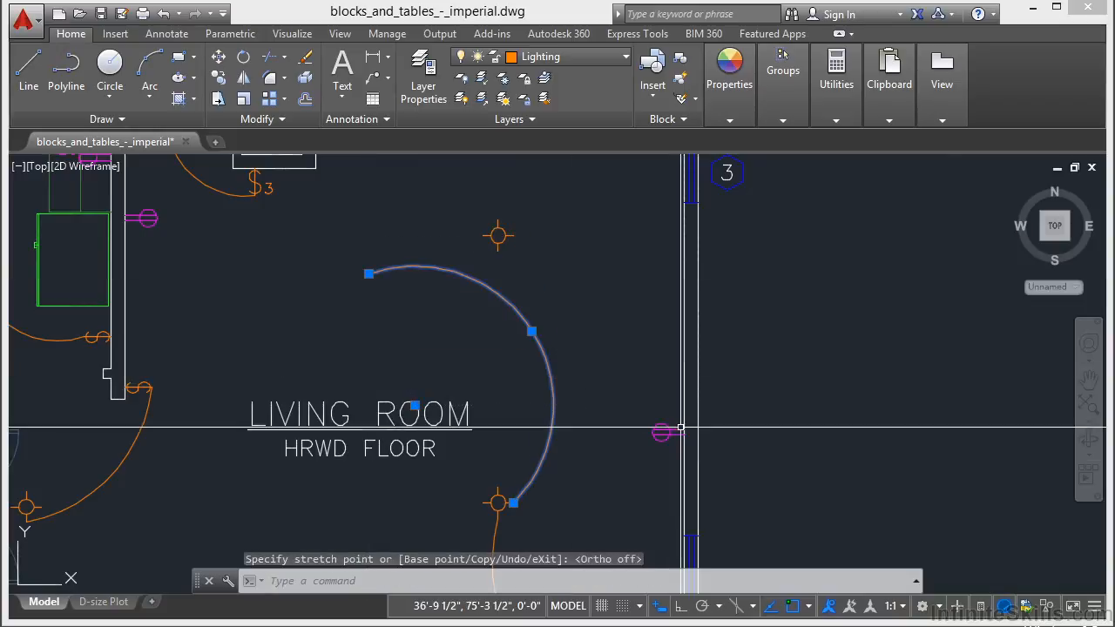
# Step: Stretch the arc's upper endpoint slightly inward and lengthen the arc from that end to an included angle of about 205°
pyautogui.moveTo(371, 275)
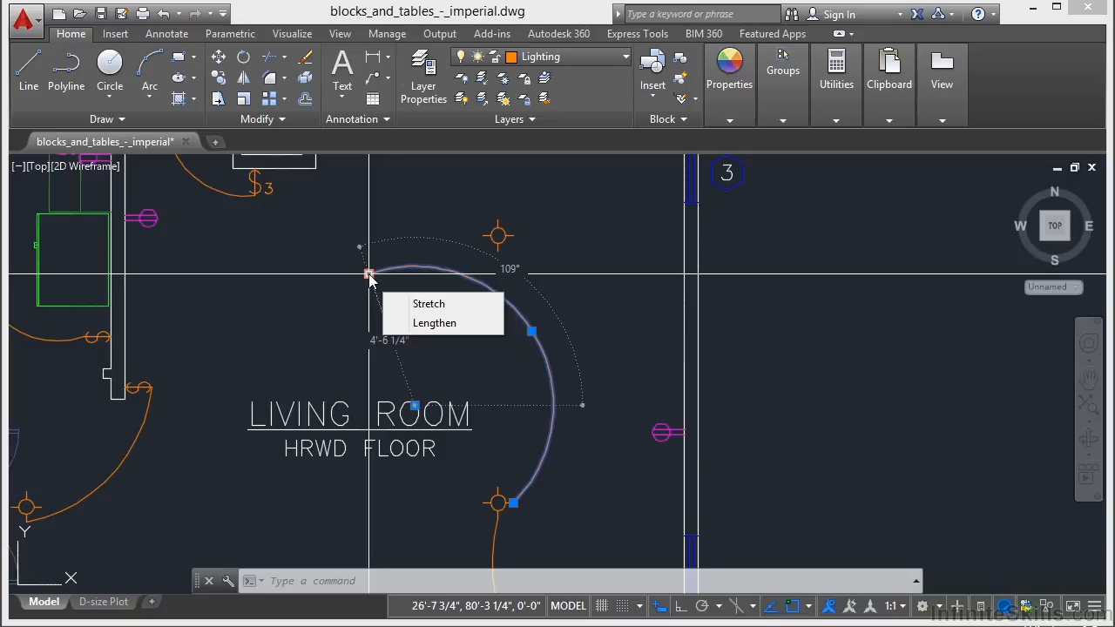
pyautogui.click(408, 303)
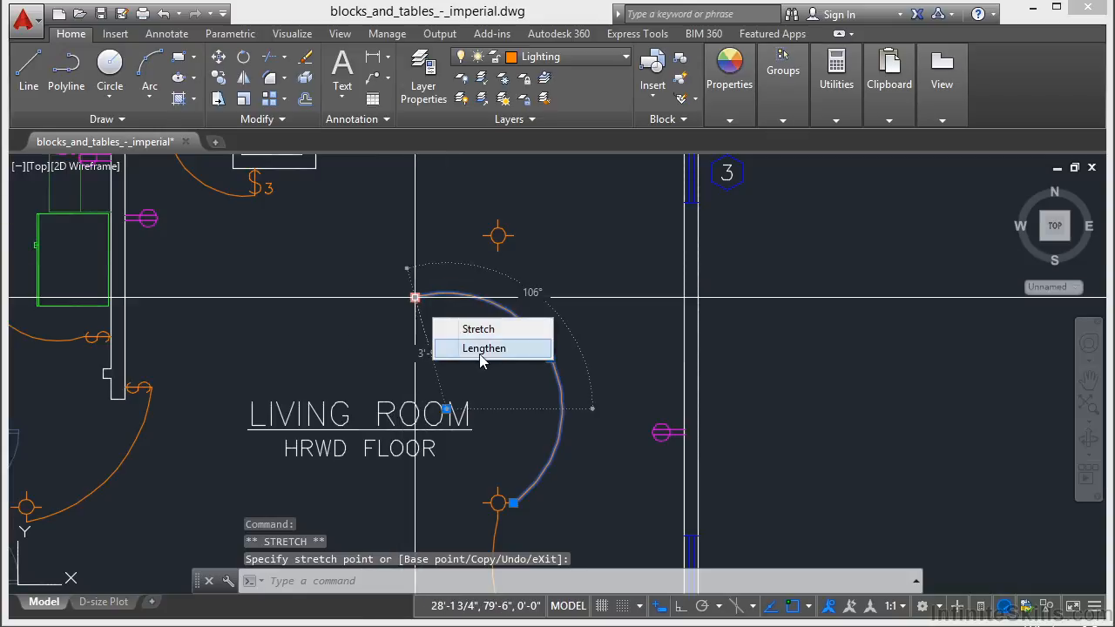
pyautogui.click(484, 349)
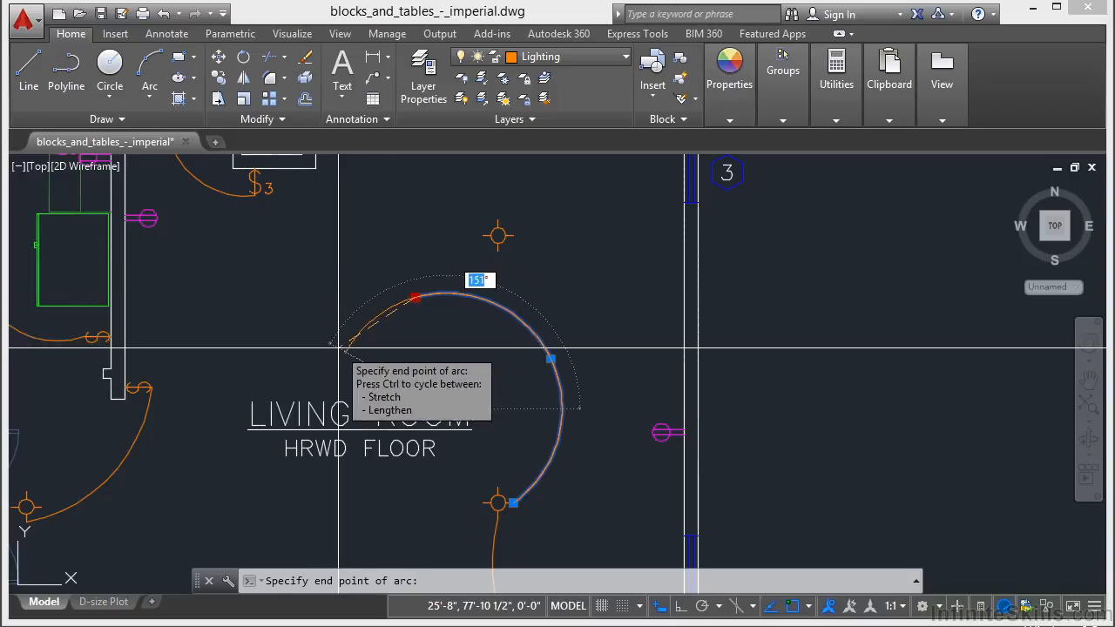
pyautogui.click(357, 349)
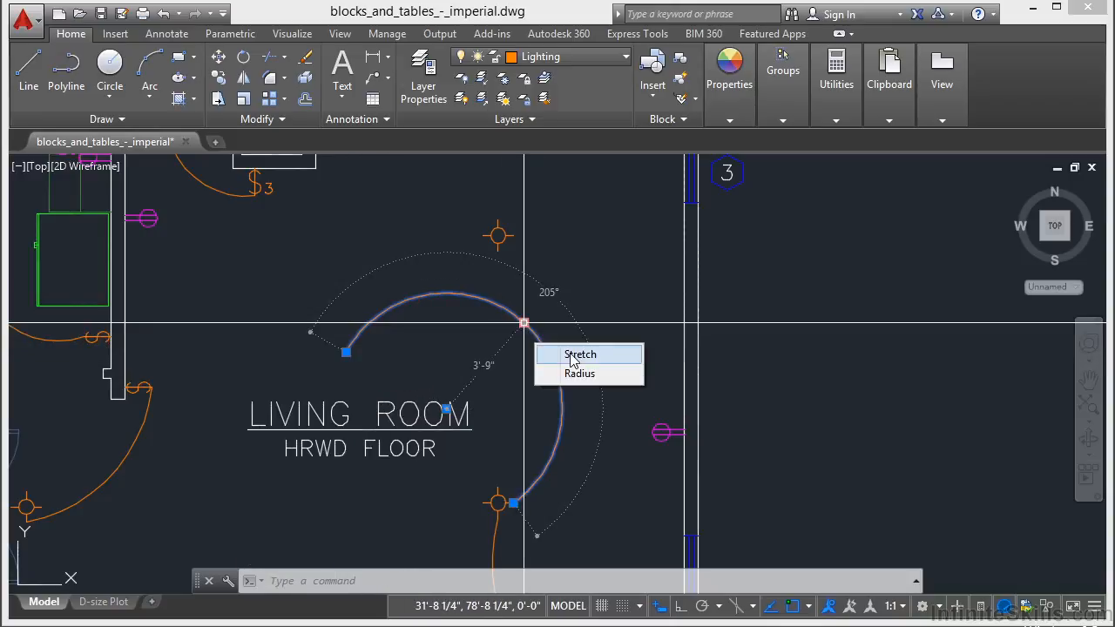
# Step: Stretch the arc's midpoint outward to a radius of about 4'-0 1/2" and use the Radius grip option to shrink the arc
pyautogui.click(524, 322)
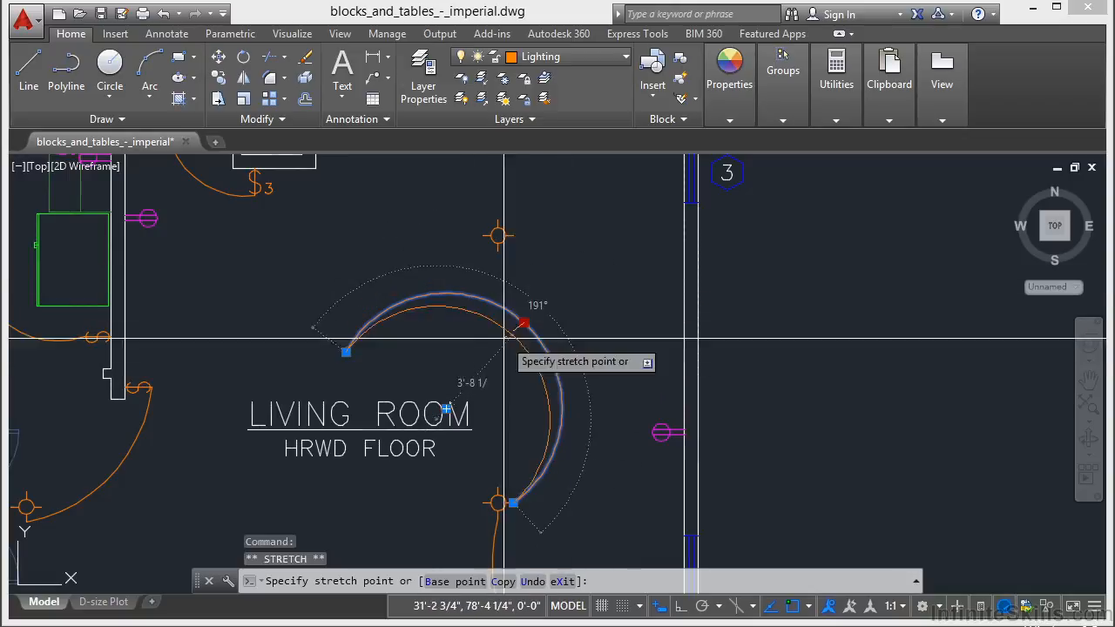
pyautogui.click(547, 297)
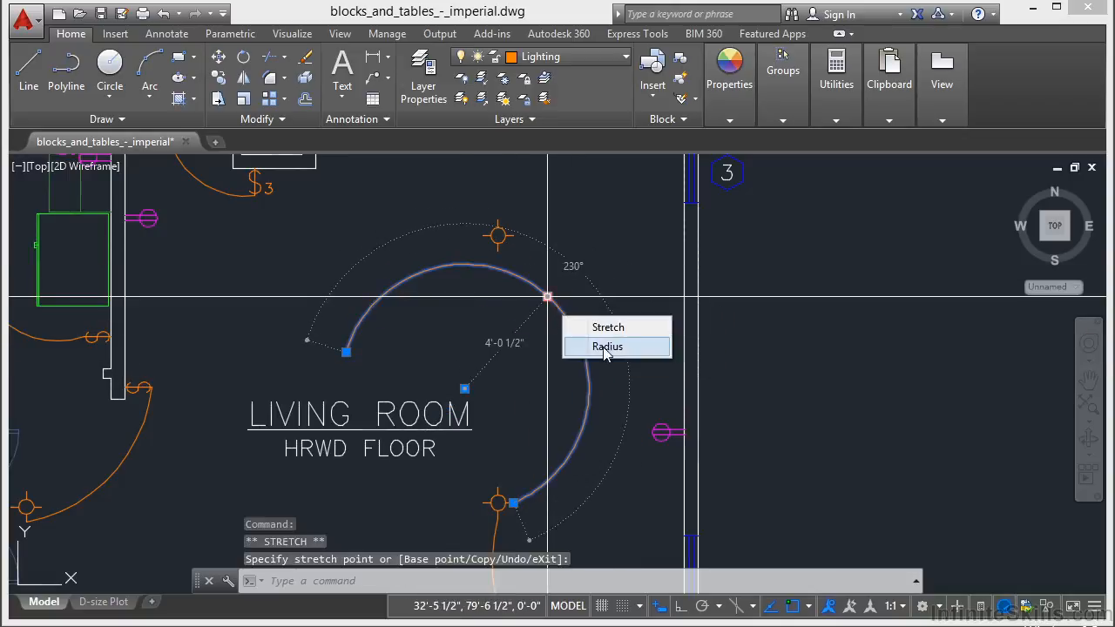
pyautogui.click(607, 346)
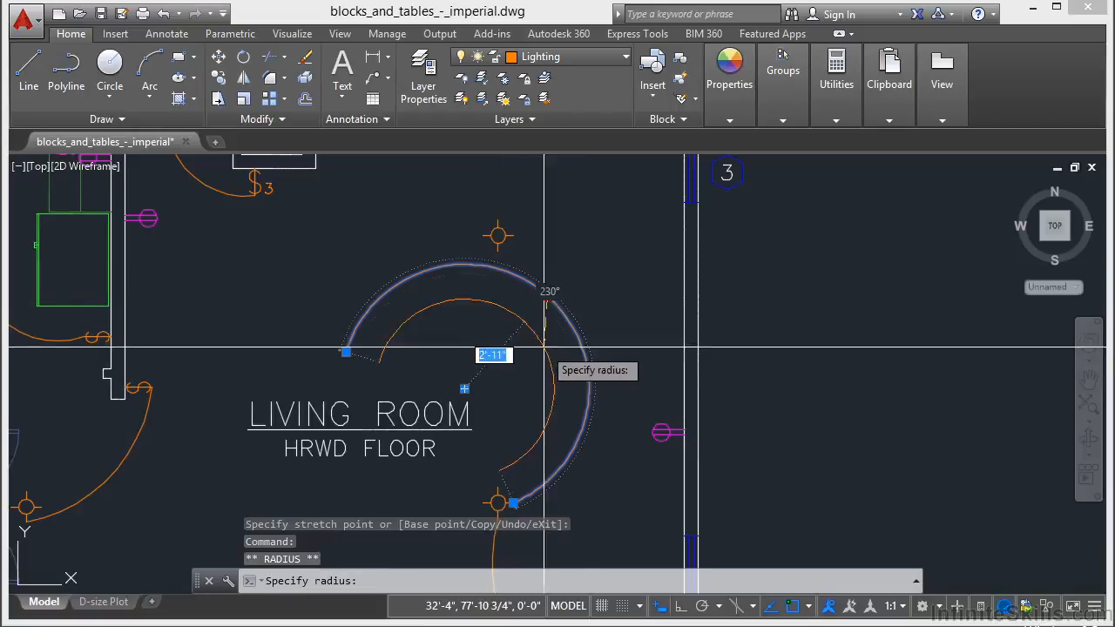
pyautogui.click(513, 361)
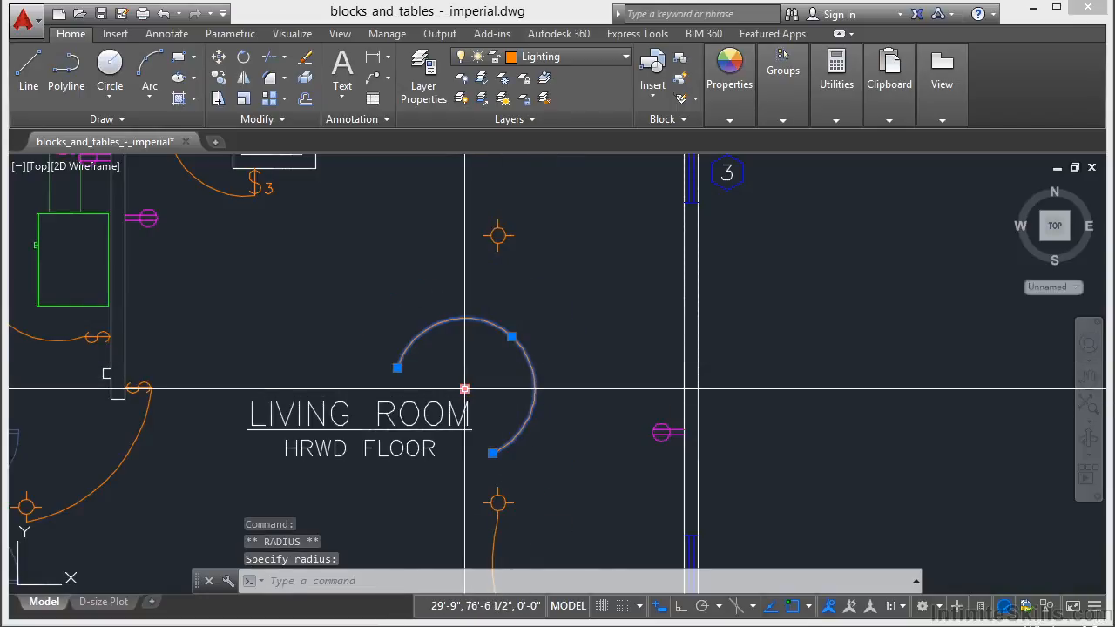
# Step: Move the arc by its center grip to the space beside the upper living room ceiling light and deselect it
pyautogui.click(465, 388)
pyautogui.click(574, 313)
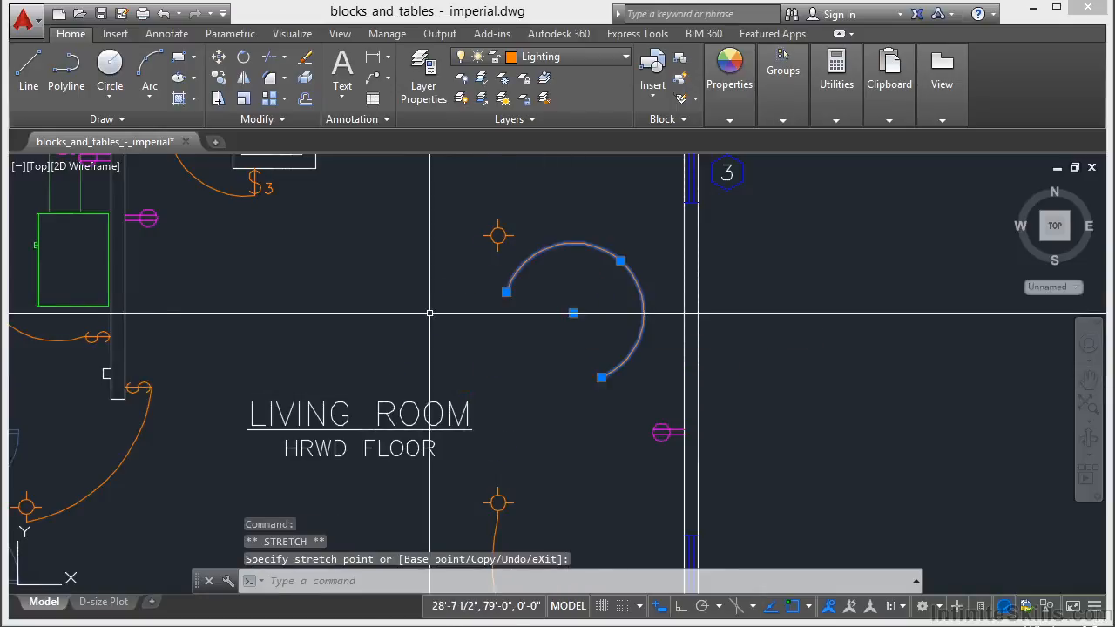
pyautogui.press('Escape')
pyautogui.press('Escape')
# Step: Switch the outlet block beside the living room's upper east window to its GFI visibility state and back to Duplex
pyautogui.scroll(-2, 414, 337)
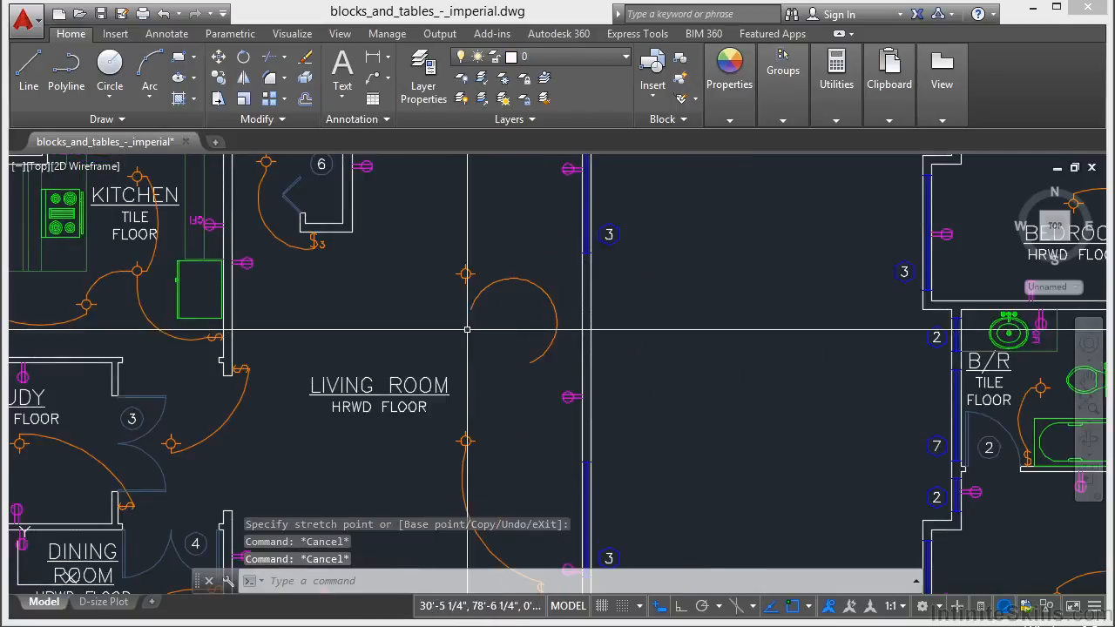
pyautogui.scroll(-2, 680, 301)
pyautogui.scroll(8, 648, 381)
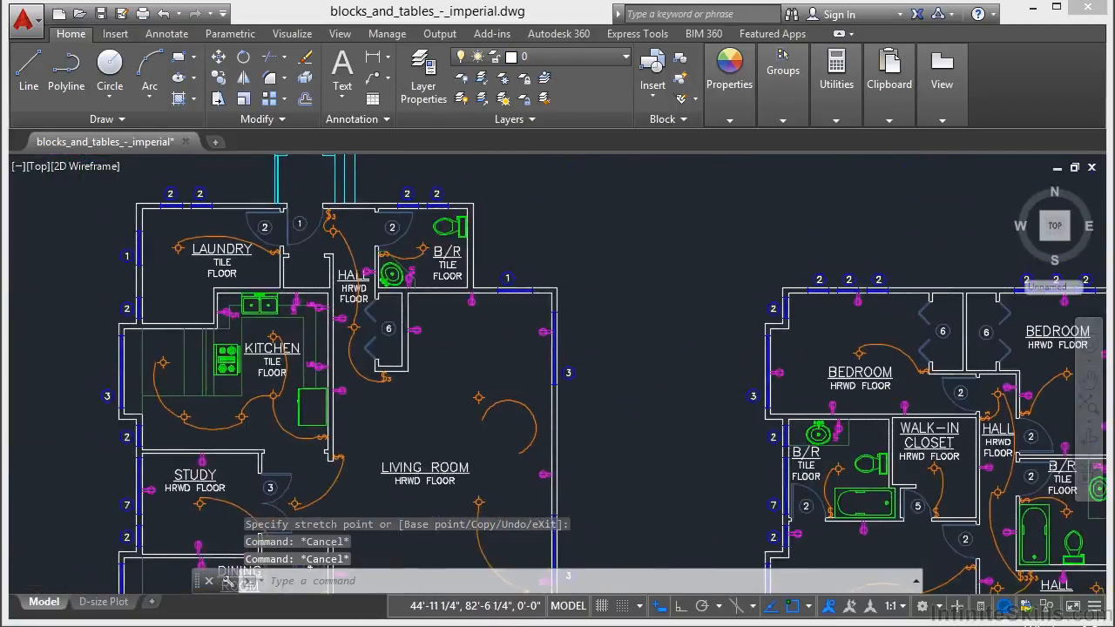
pyautogui.moveTo(580, 374); pyautogui.dragTo(473, 299, button='middle')
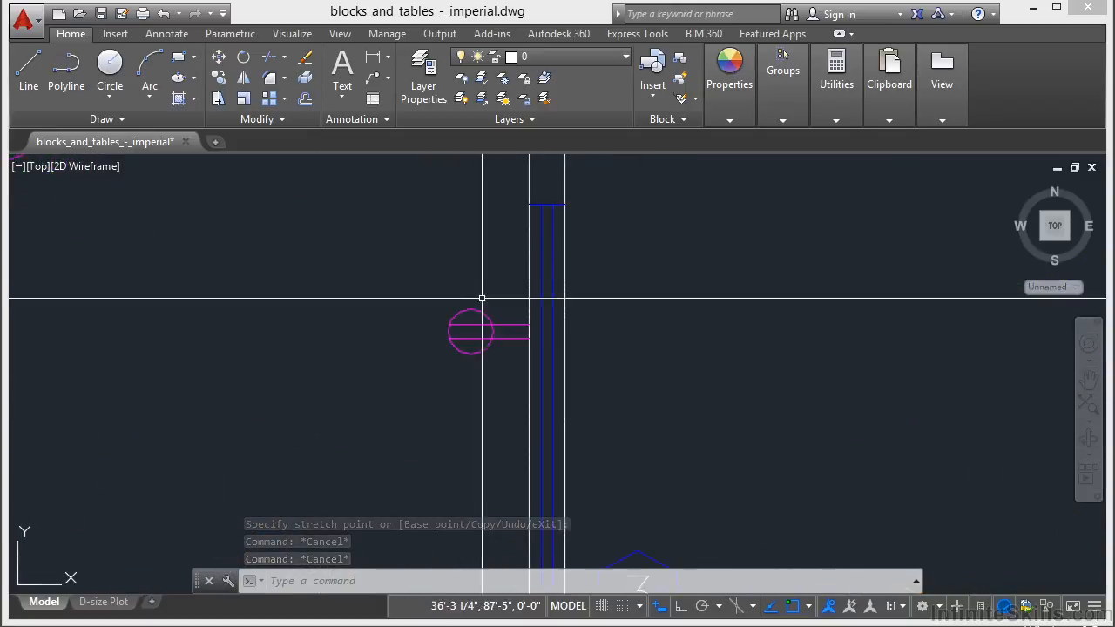
pyautogui.click(483, 312)
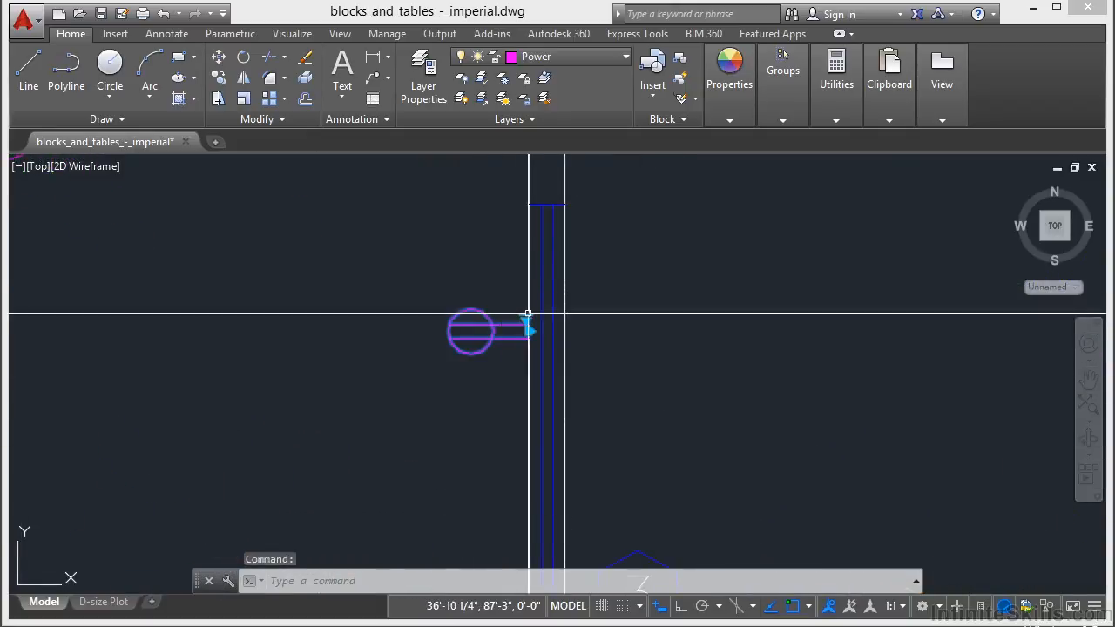
pyautogui.scroll(4, 565, 331)
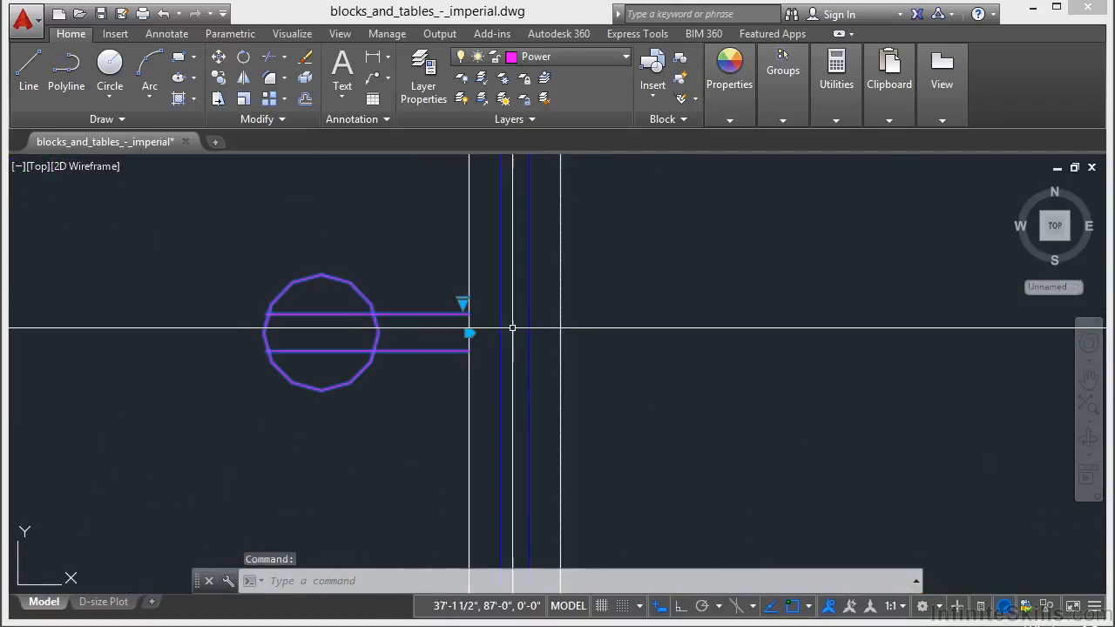
pyautogui.click(462, 302)
pyautogui.click(505, 336)
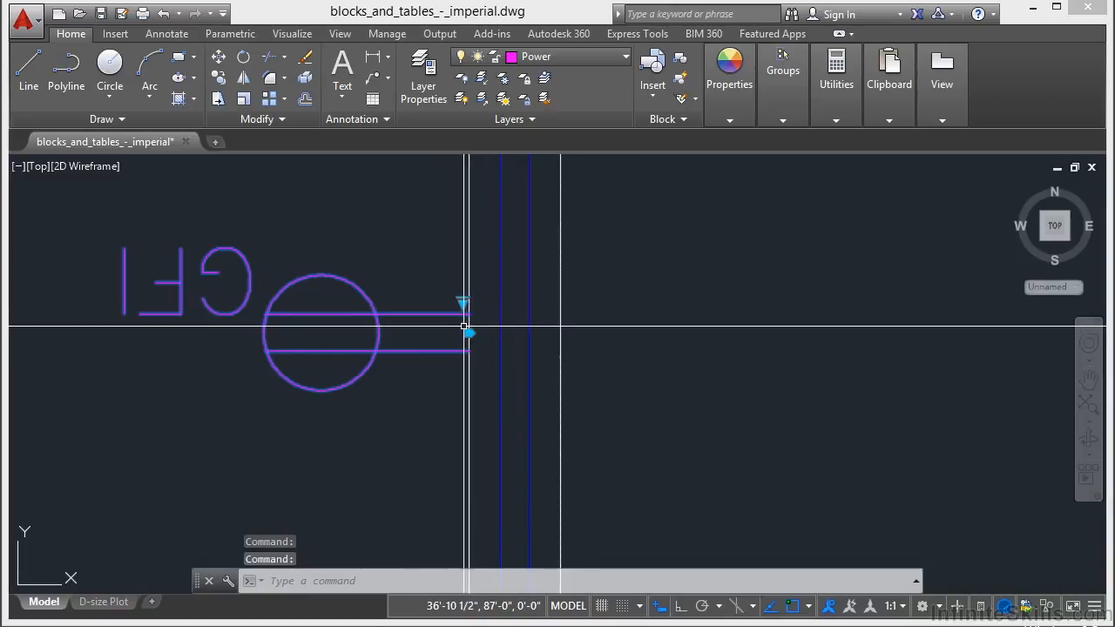
pyautogui.click(507, 319)
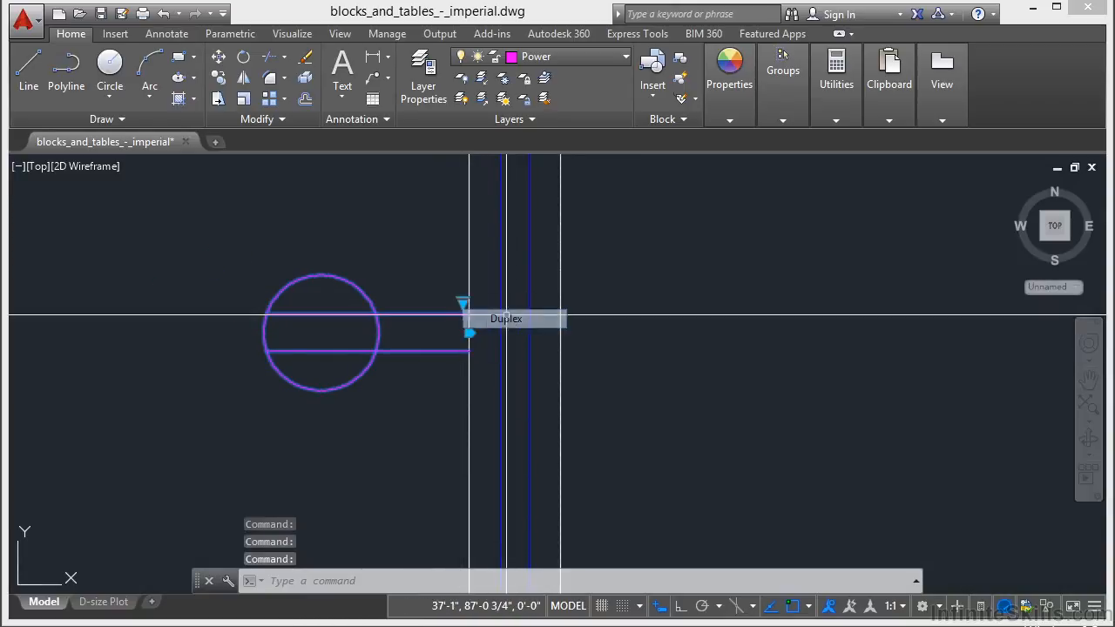
pyautogui.press('Escape')
# Step: Draw a nearly horizontal line in the empty space between the two floor plans and select it
pyautogui.scroll(-2, 495, 411)
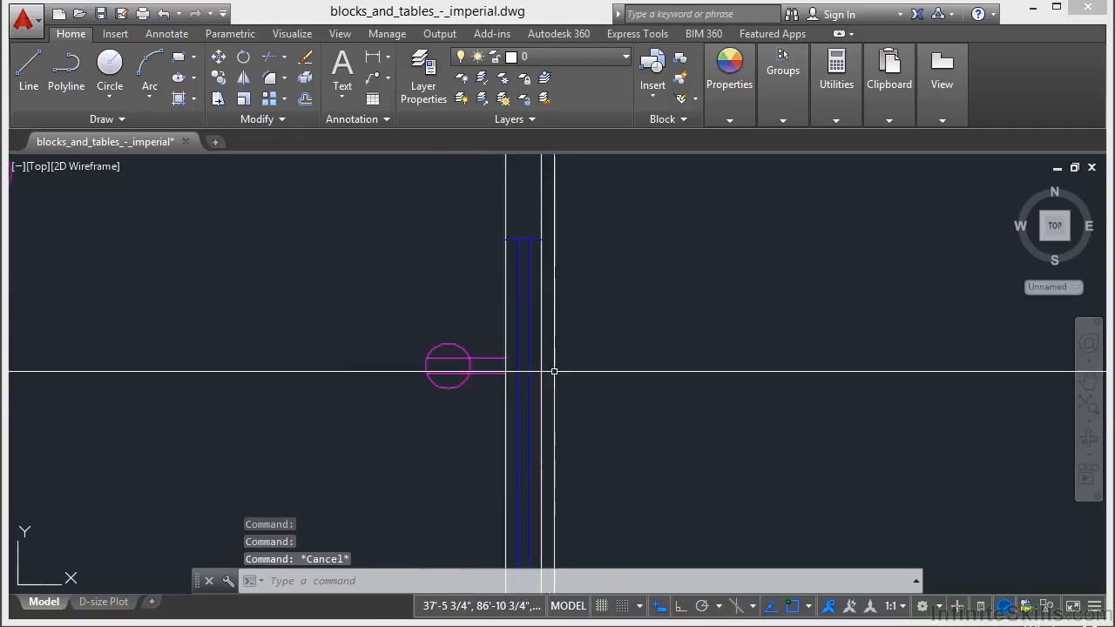
pyautogui.scroll(-4, 601, 331)
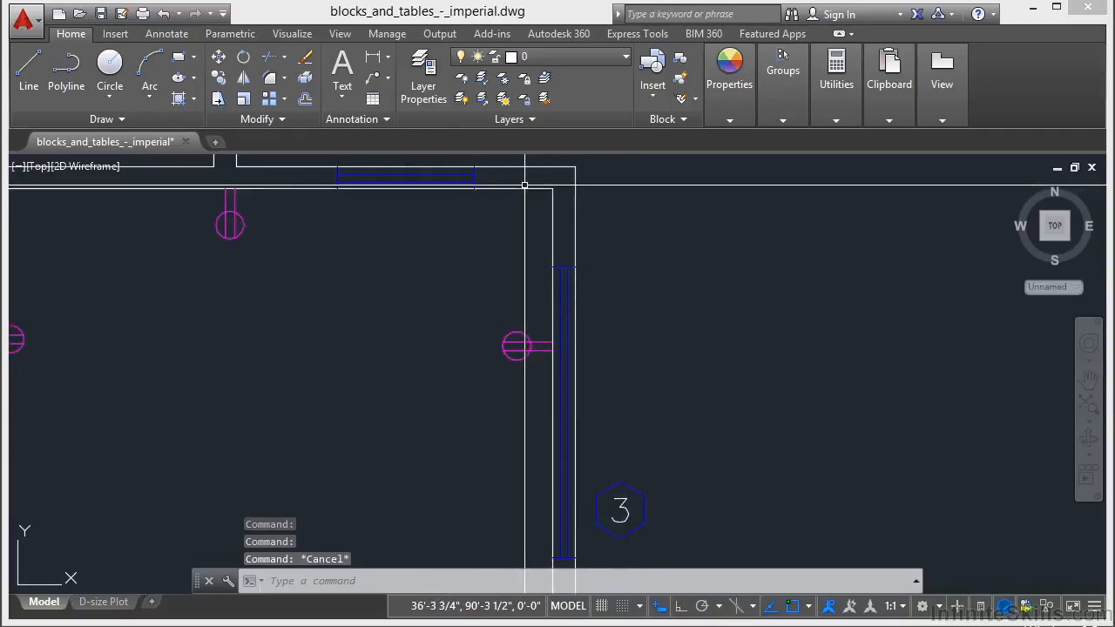
pyautogui.write('l')
pyautogui.press('Return')
pyautogui.scroll(-2, 623, 332)
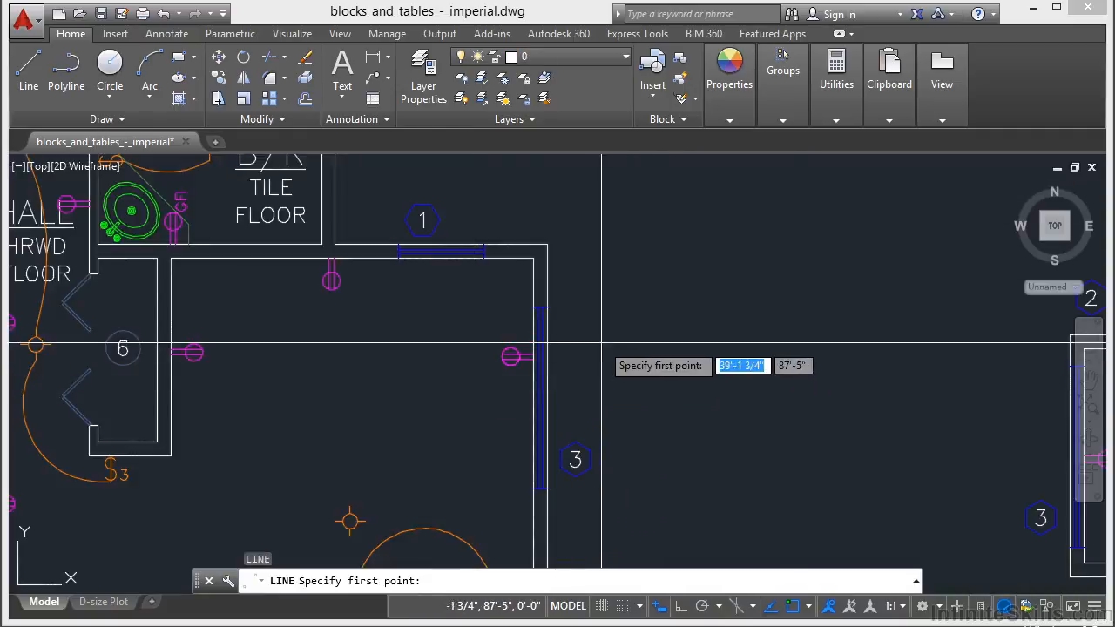
pyautogui.click(601, 343)
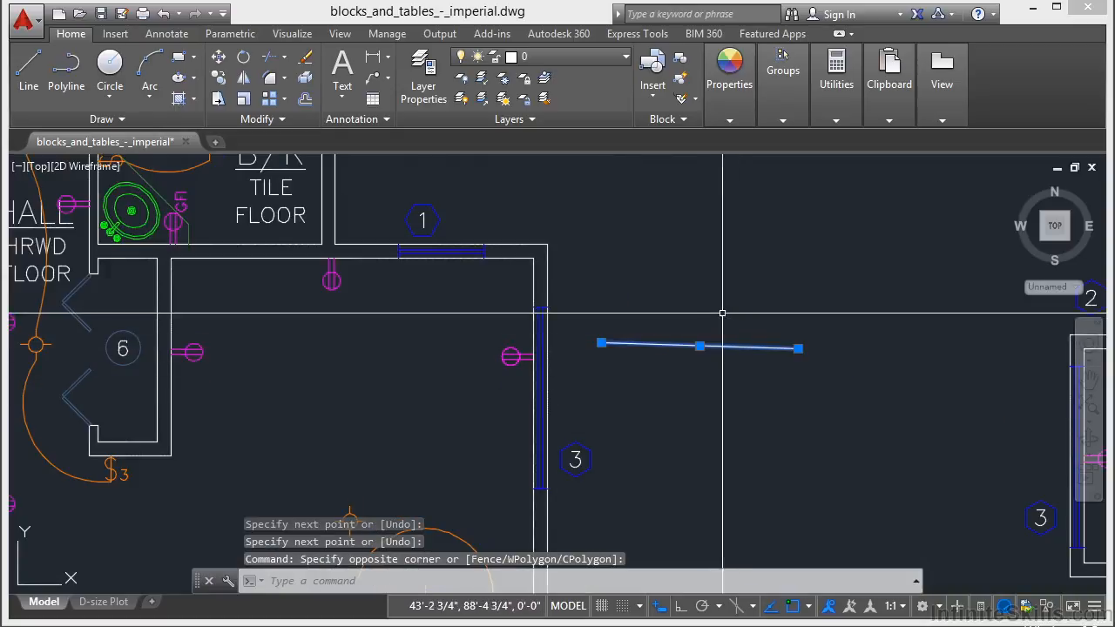
# Step: Stretch the line's west endpoint upward, and use the Lengthen grip option to extend that end along the line's direction
pyautogui.scroll(2, 722, 313)
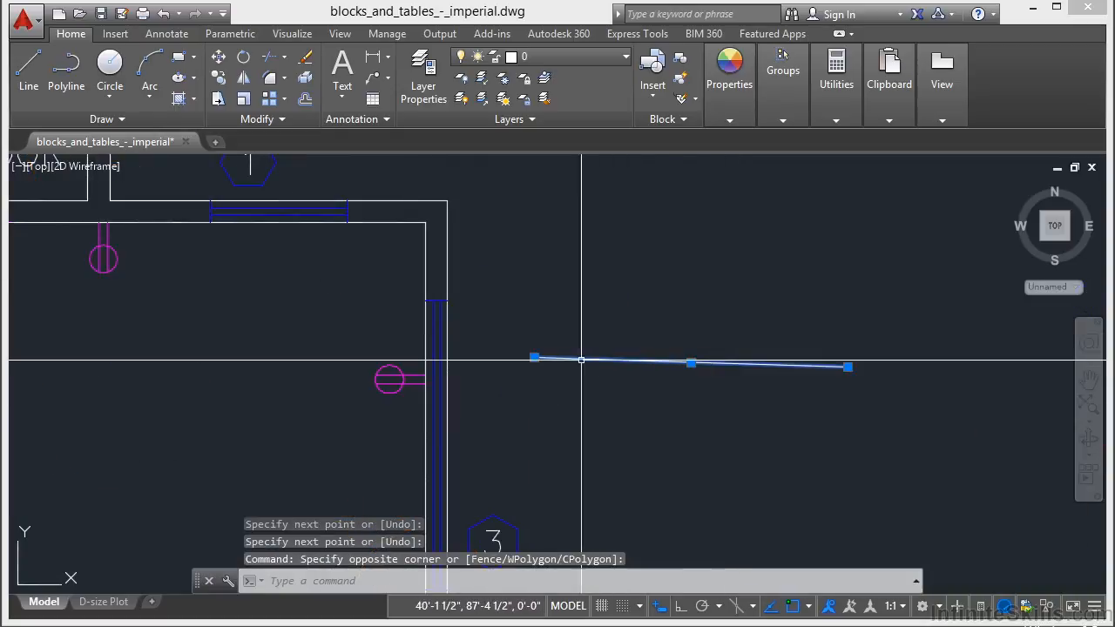
pyautogui.moveTo(535, 358)
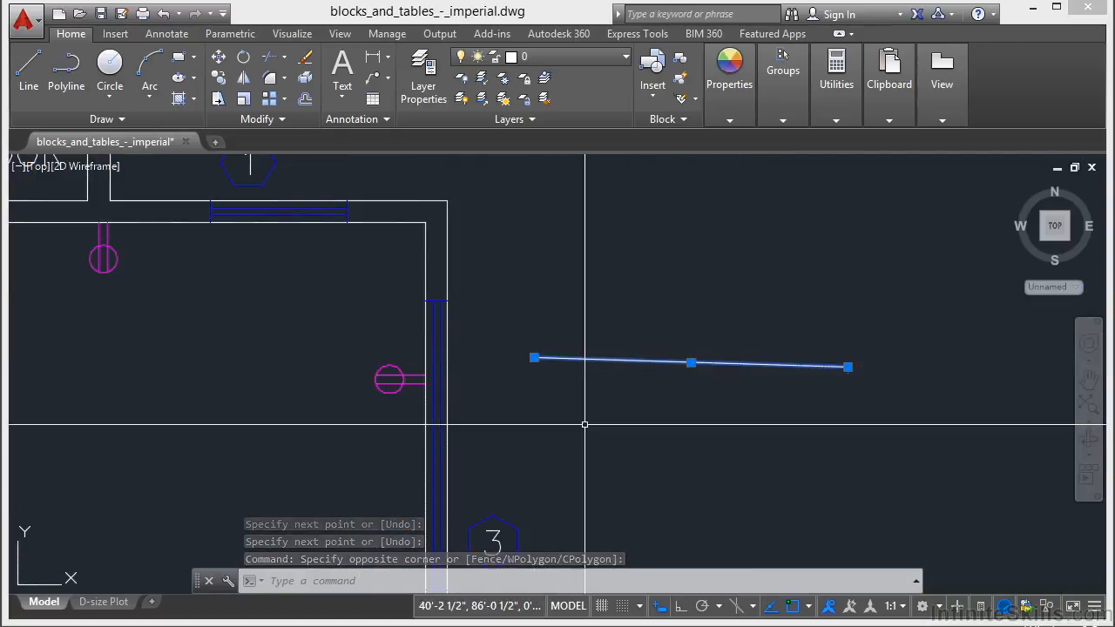
pyautogui.click(534, 358)
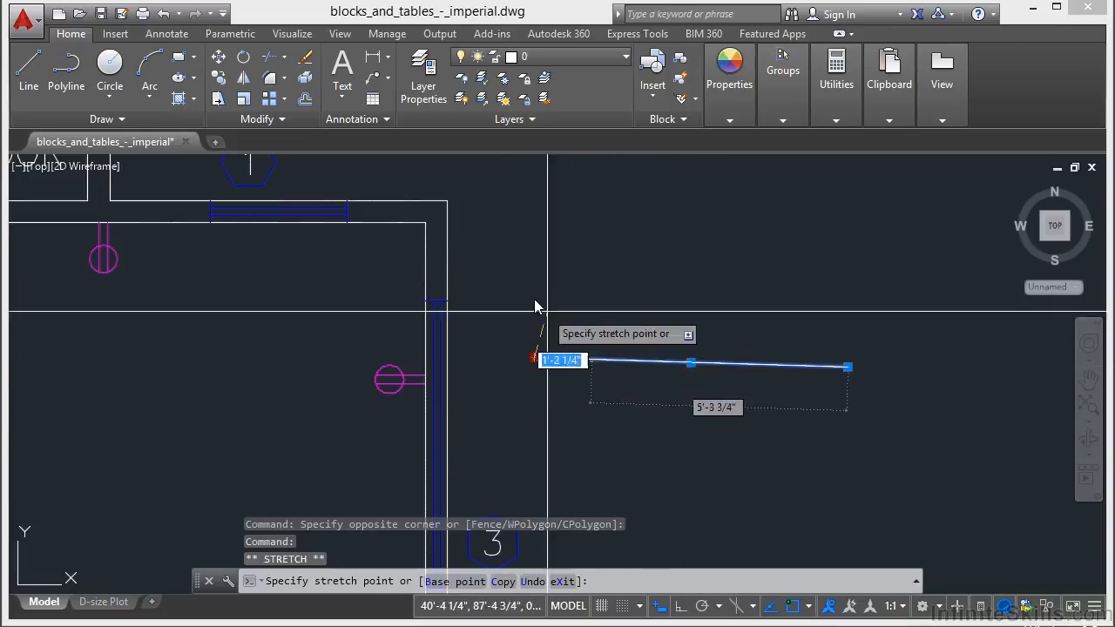
pyautogui.click(594, 277)
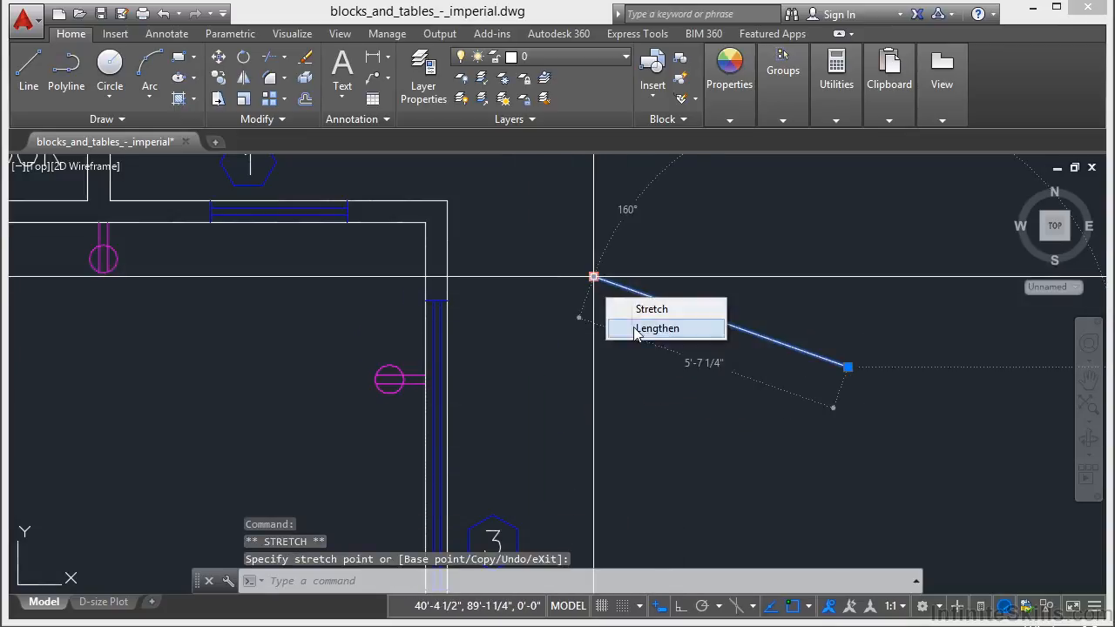
pyautogui.click(637, 331)
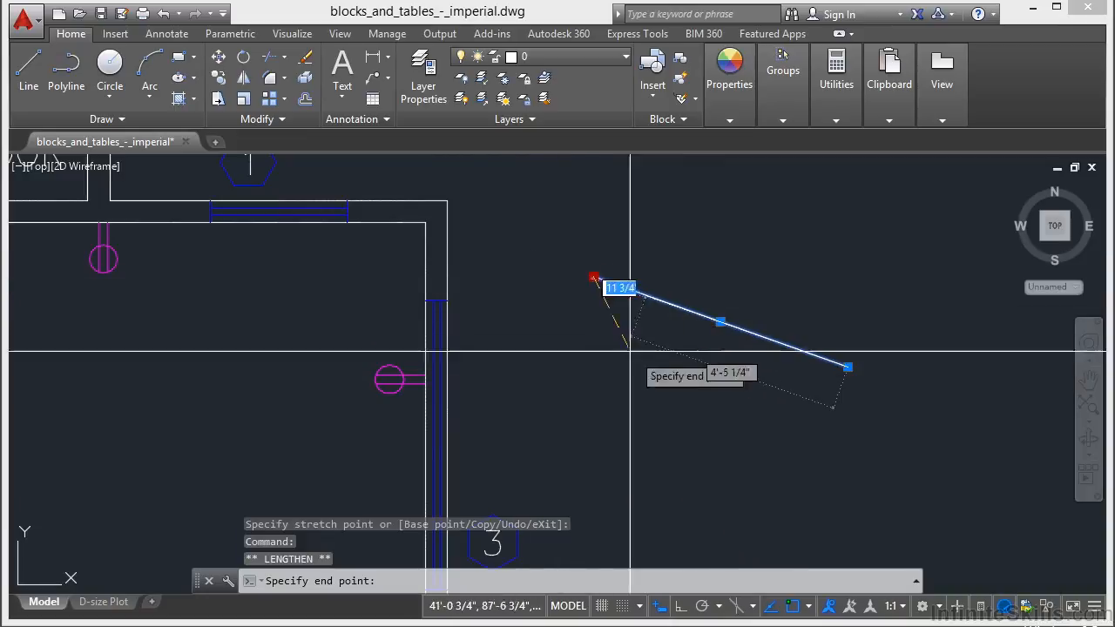
pyautogui.click(523, 254)
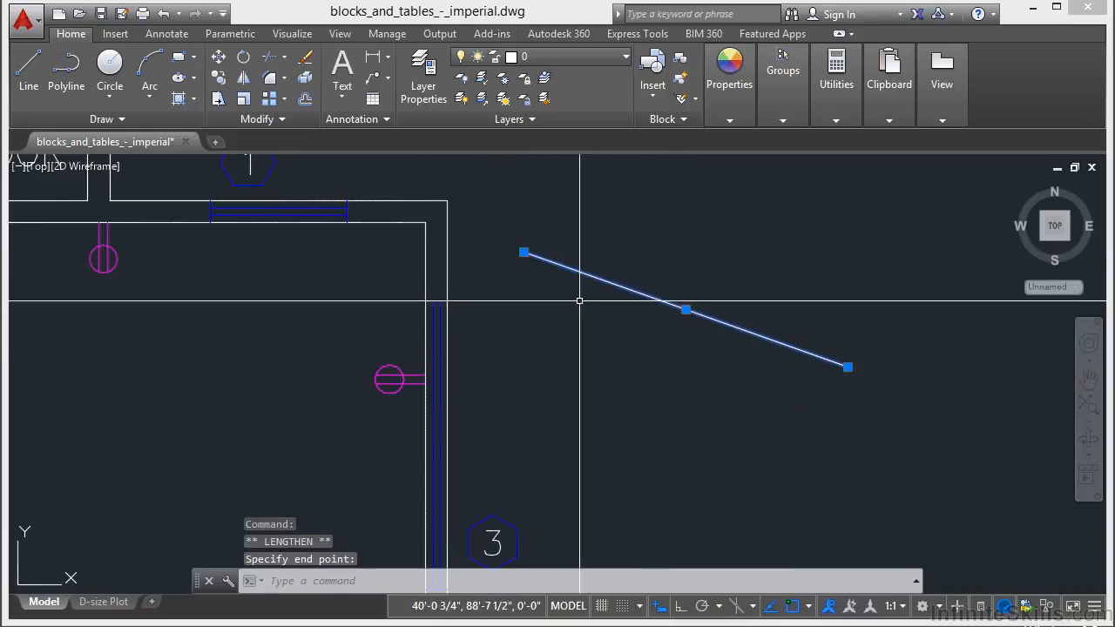
# Step: Move the line down and to the east by its midpoint grip and deselect it
pyautogui.click(686, 310)
pyautogui.click(726, 378)
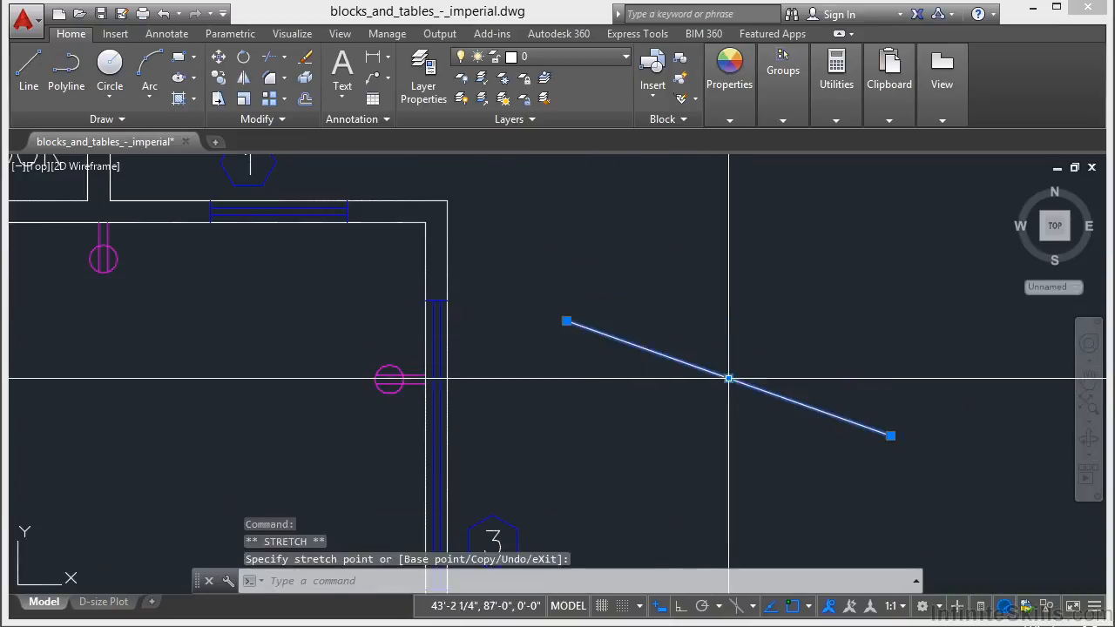
pyautogui.press('Escape')
# Step: Draw a circle with a radius of about 2'-0" in the empty space above the line
pyautogui.scroll(-4, 592, 311)
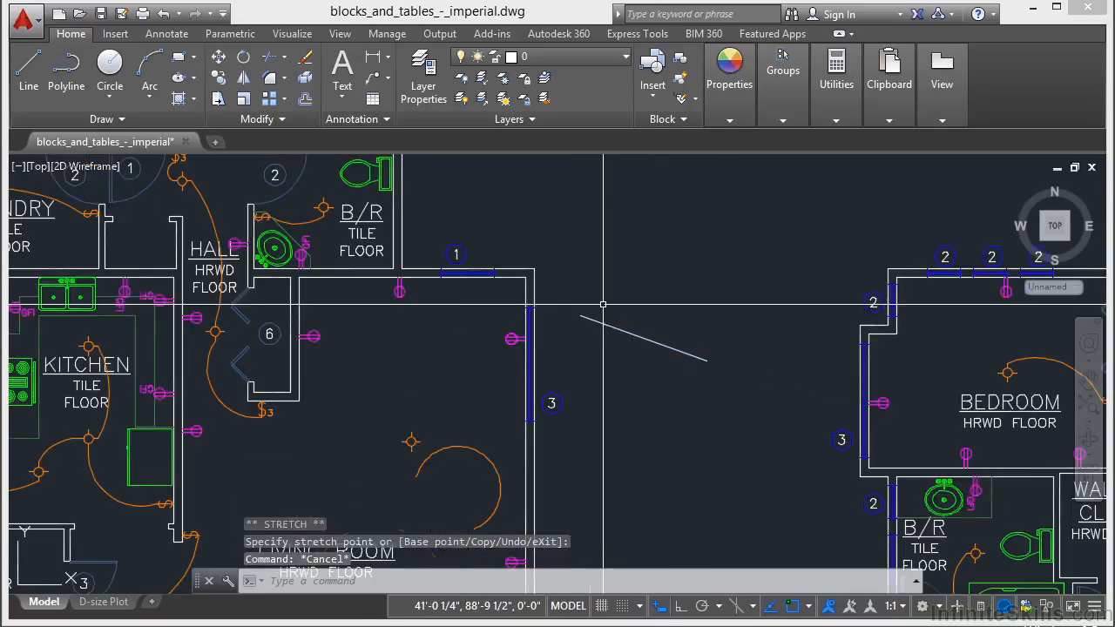
pyautogui.write('c')
pyautogui.press('Return')
pyautogui.click(647, 224)
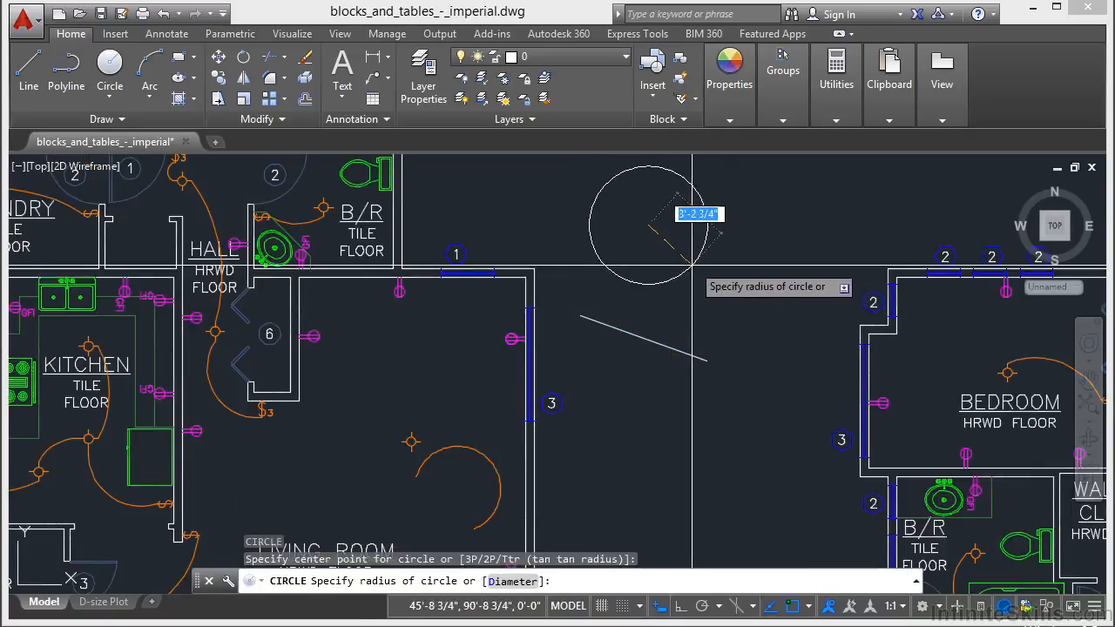
pyautogui.scroll(5, 680, 205)
pyautogui.moveTo(641, 243); pyautogui.dragTo(637, 349, button='middle')
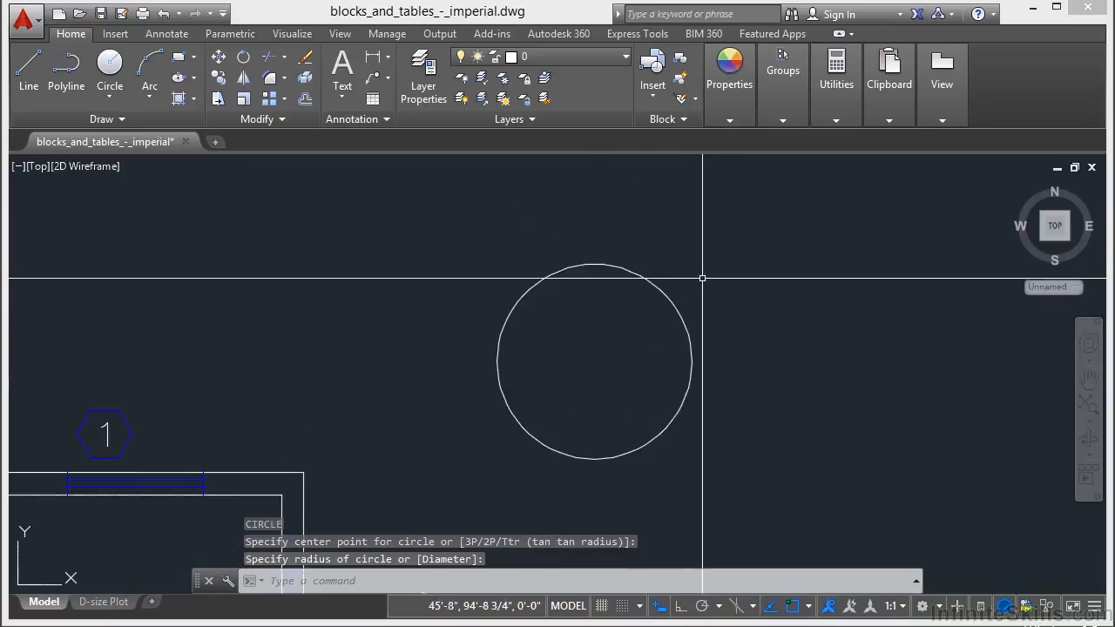
# Step: Select the circle and stretch its east quadrant grip outward to a radius of about 3'-1"
pyautogui.click(703, 281)
pyautogui.click(633, 363)
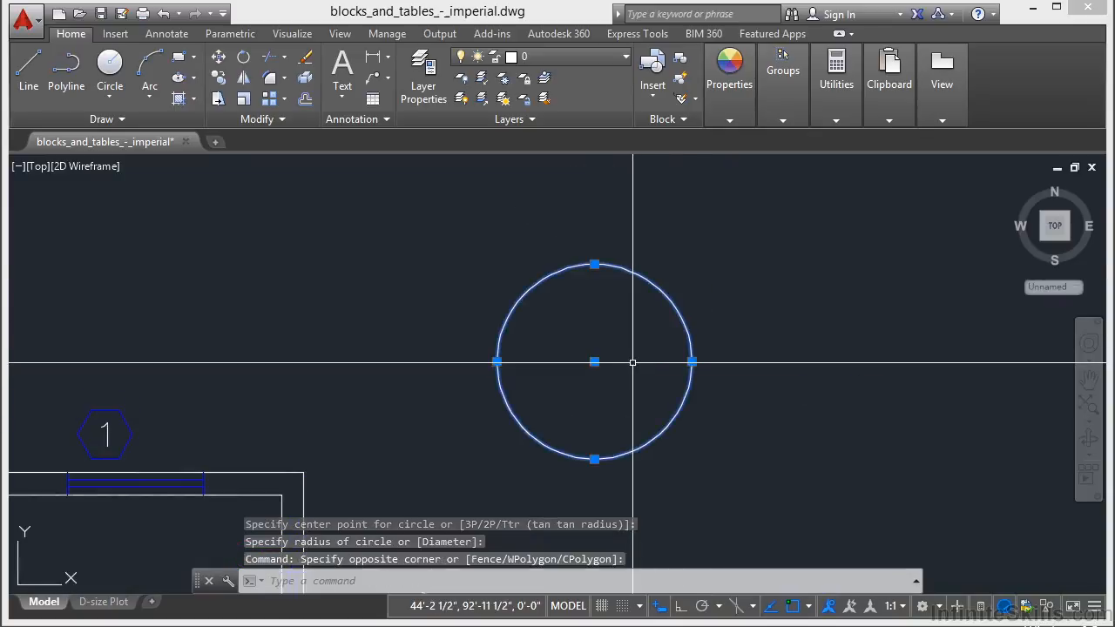
pyautogui.click(692, 362)
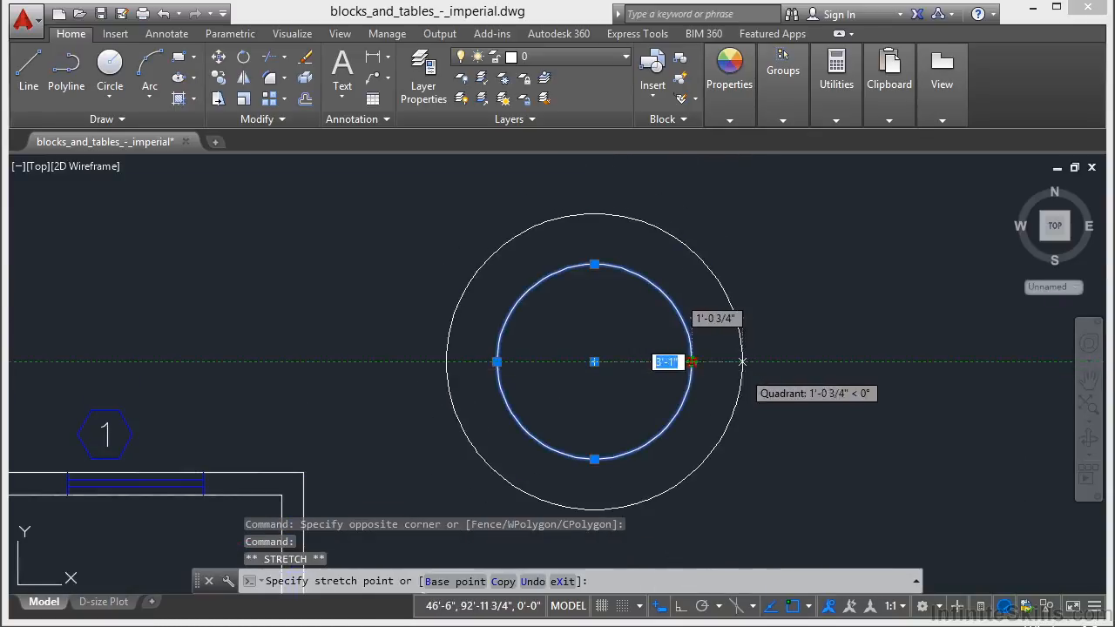
pyautogui.click(742, 361)
# Step: Move the enlarged circle up and to the east by its center grip and deselect it
pyautogui.click(595, 361)
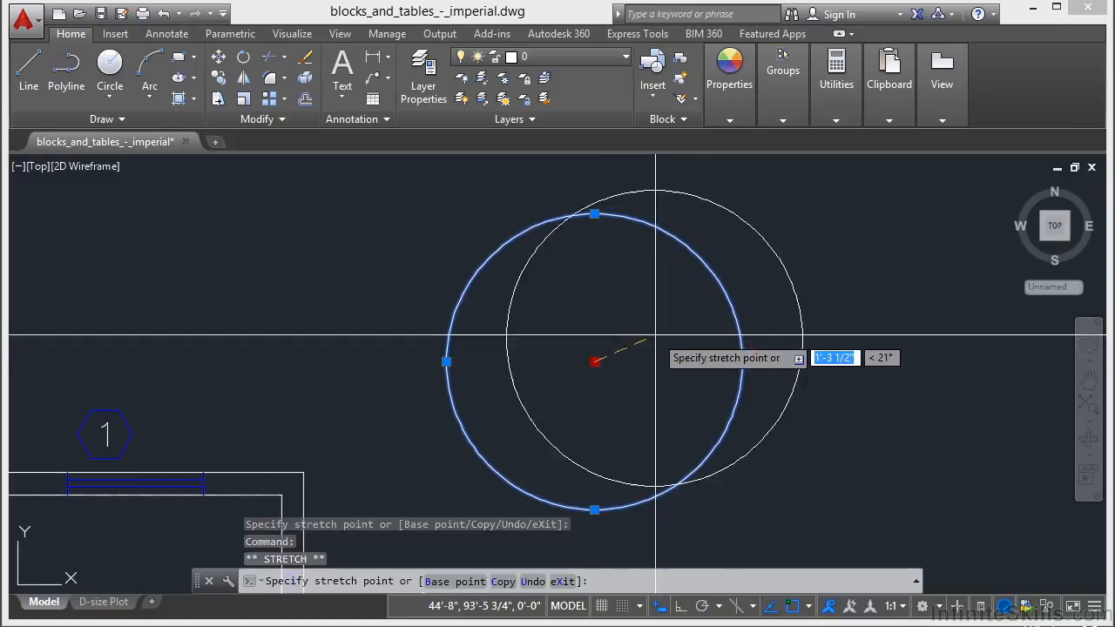
pyautogui.click(665, 319)
pyautogui.press('Escape')
pyautogui.press('Escape')
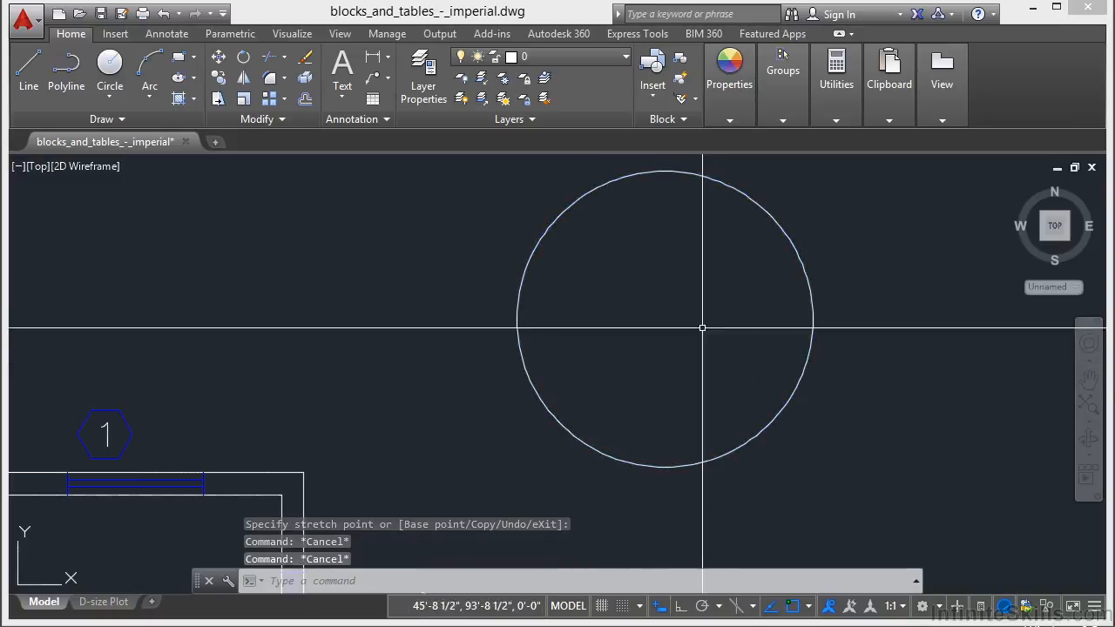
# Step: Select the line between the floor plans and move it by its midpoint grip, first downward and back up below the circle
pyautogui.scroll(-5, 637, 294)
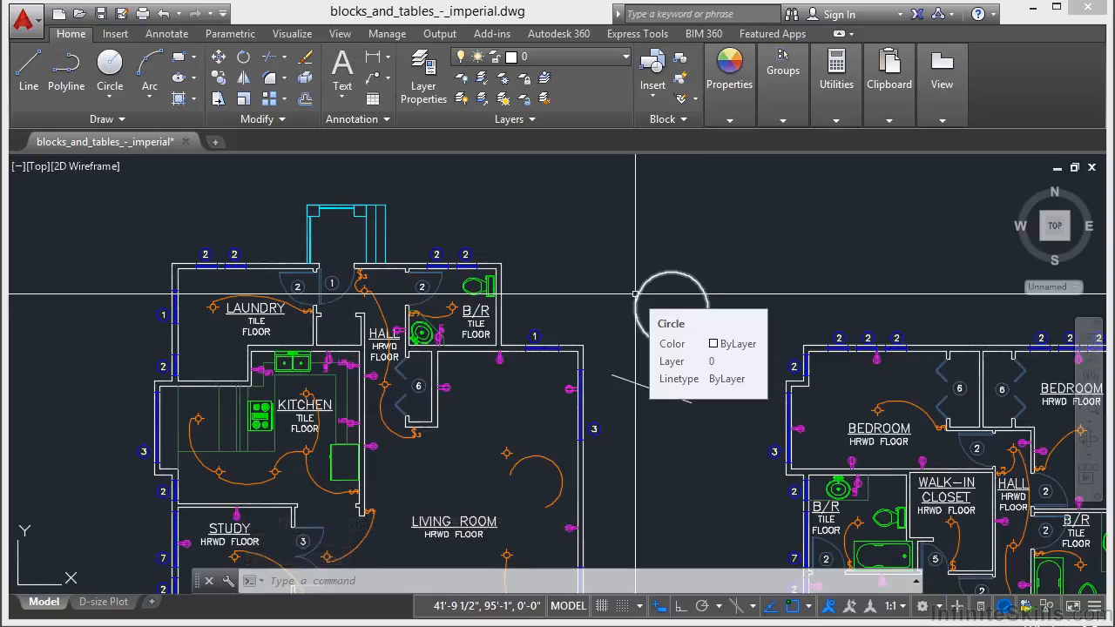
pyautogui.scroll(3, 637, 294)
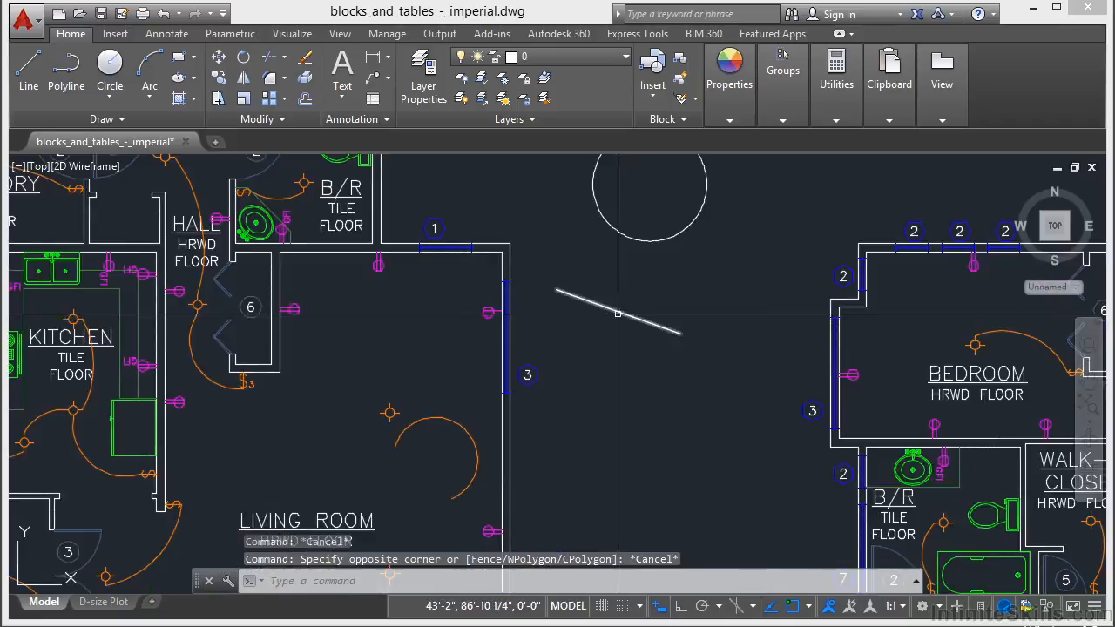
pyautogui.click(651, 389)
pyautogui.moveTo(622, 359); pyautogui.dragTo(655, 404, button='middle')
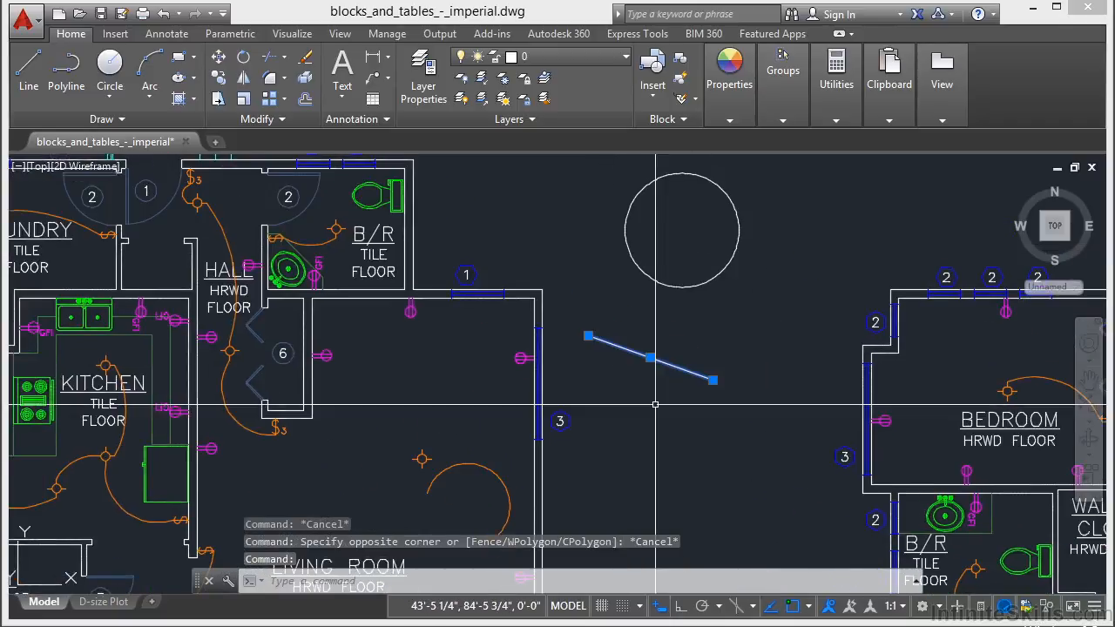
pyautogui.scroll(2, 645, 342)
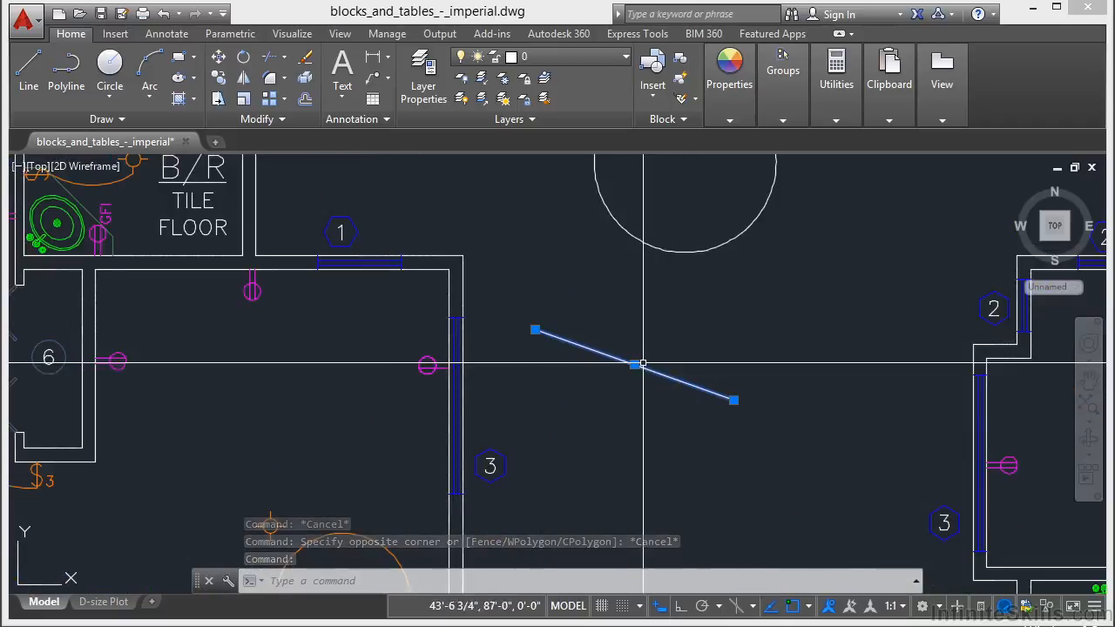
pyautogui.click(733, 400)
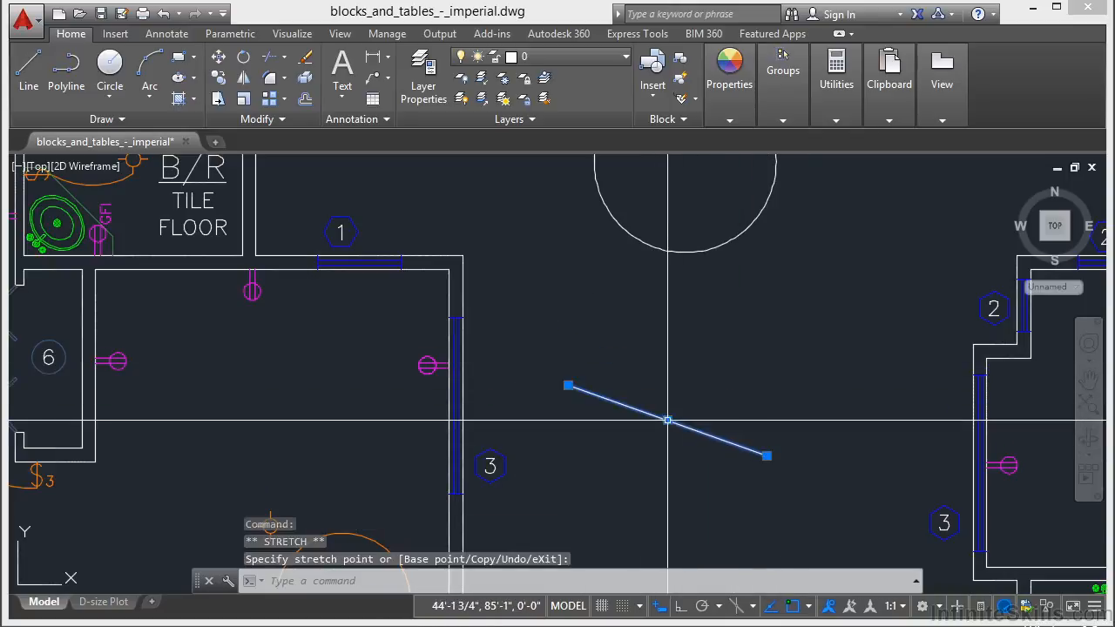
pyautogui.click(667, 420)
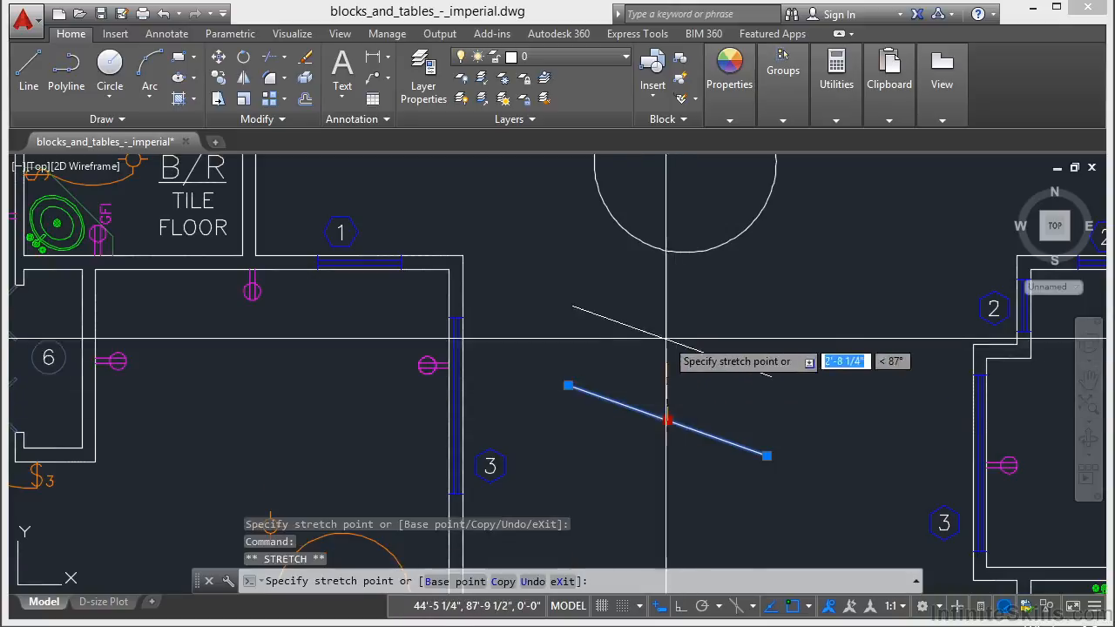
pyautogui.click(646, 324)
# Step: Try to stretch the line's east endpoint and the circle's bottom quadrant together as multiple hot grips, and deselect both objects
pyautogui.click(700, 225)
pyautogui.click(681, 292)
pyautogui.scroll(-2, 728, 286)
pyautogui.moveTo(769, 317); pyautogui.dragTo(738, 376, button='middle')
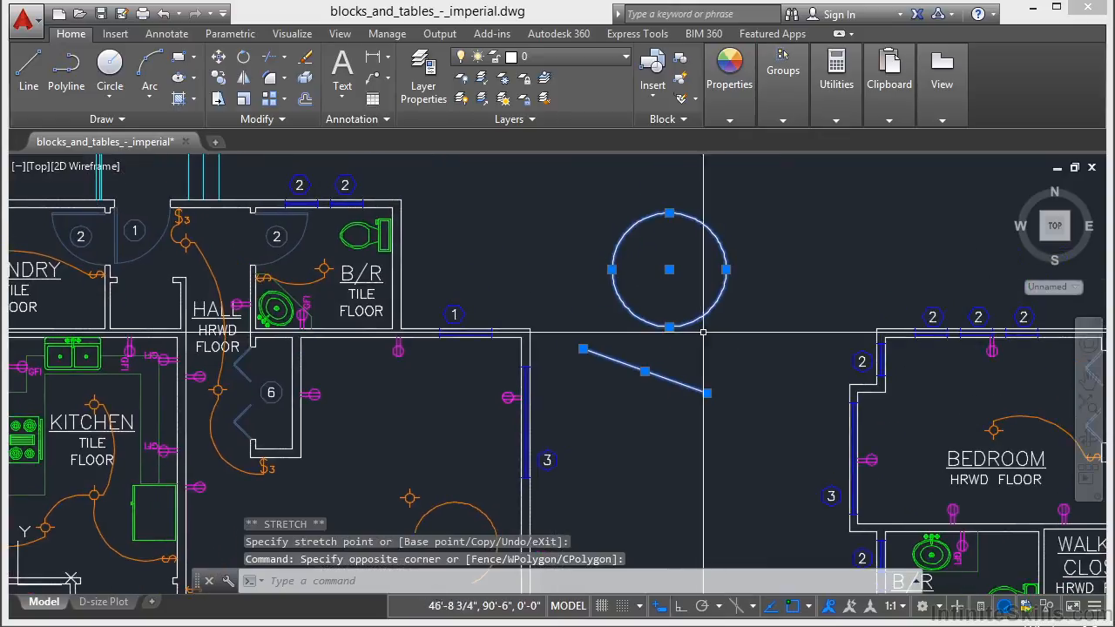
pyautogui.click(706, 393)
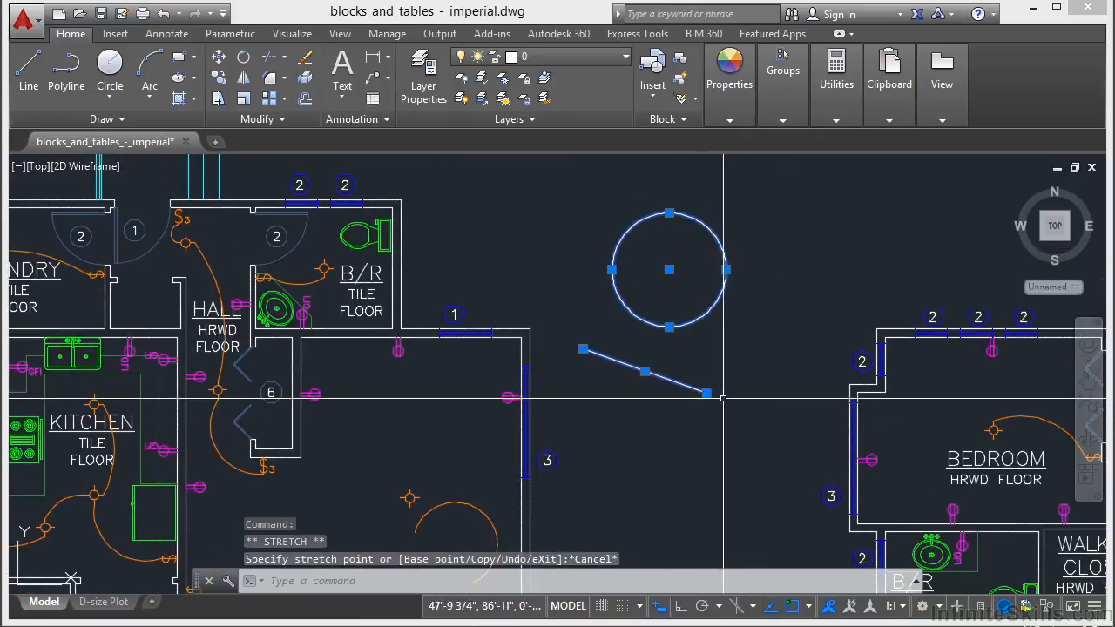
pyautogui.keyDown('shift'); pyautogui.click(706, 393); pyautogui.keyUp('shift')
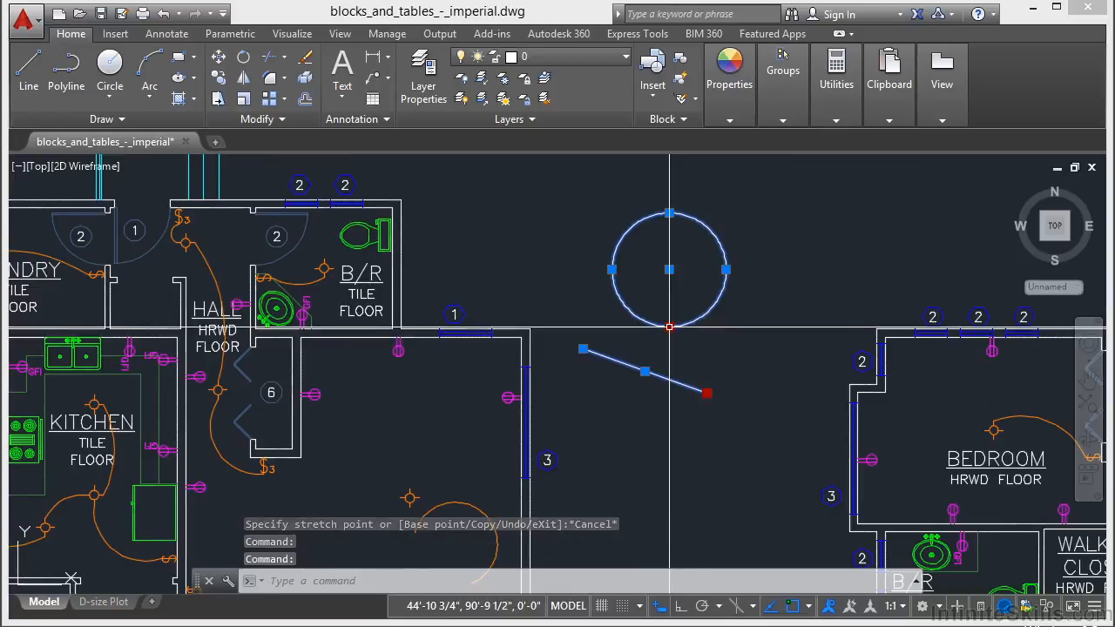
pyautogui.click(669, 326)
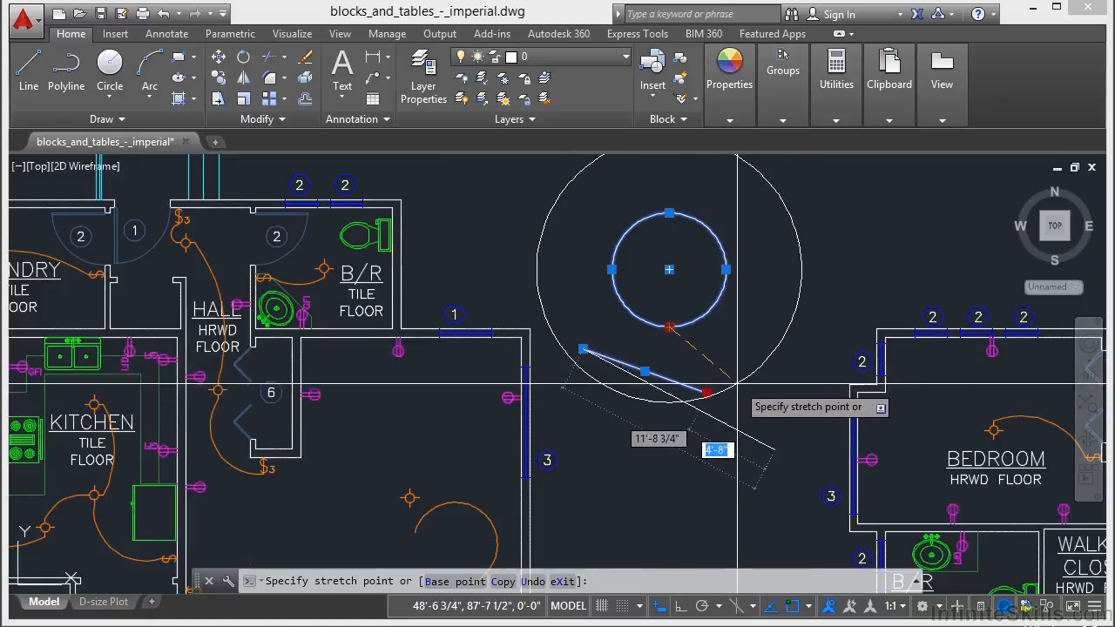
pyautogui.press('Escape')
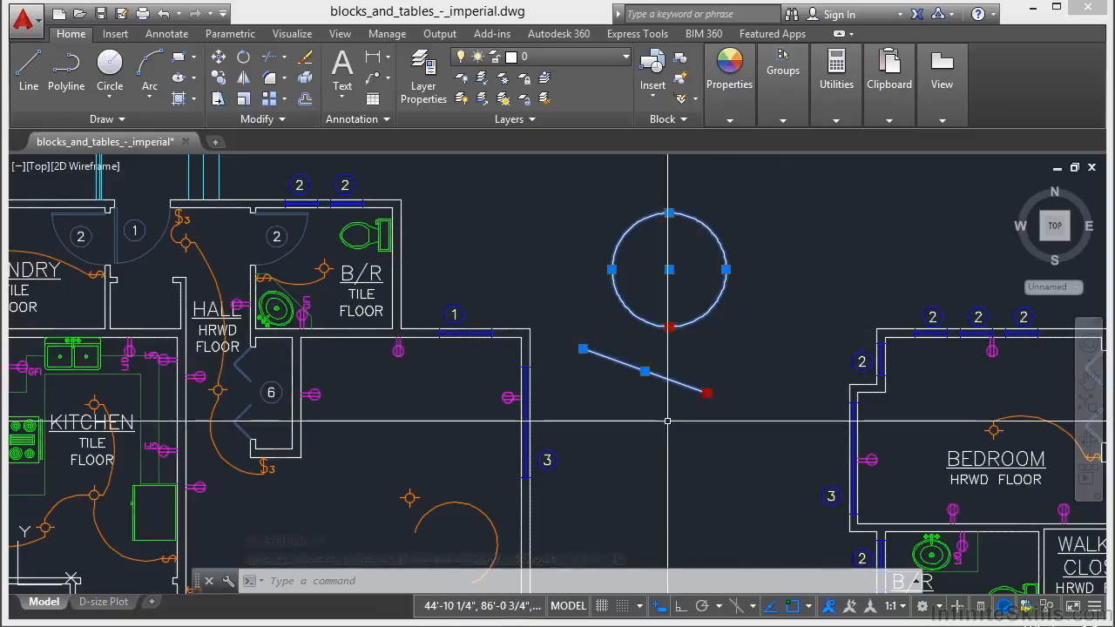
pyautogui.press('Escape')
pyautogui.press('Escape')
# Step: Stretch the adjoining endpoints of the two lighting arcs at the hall ceiling light together to door tag 6, and deselect the arcs
pyautogui.moveTo(425, 443); pyautogui.dragTo(528, 336, button='middle')
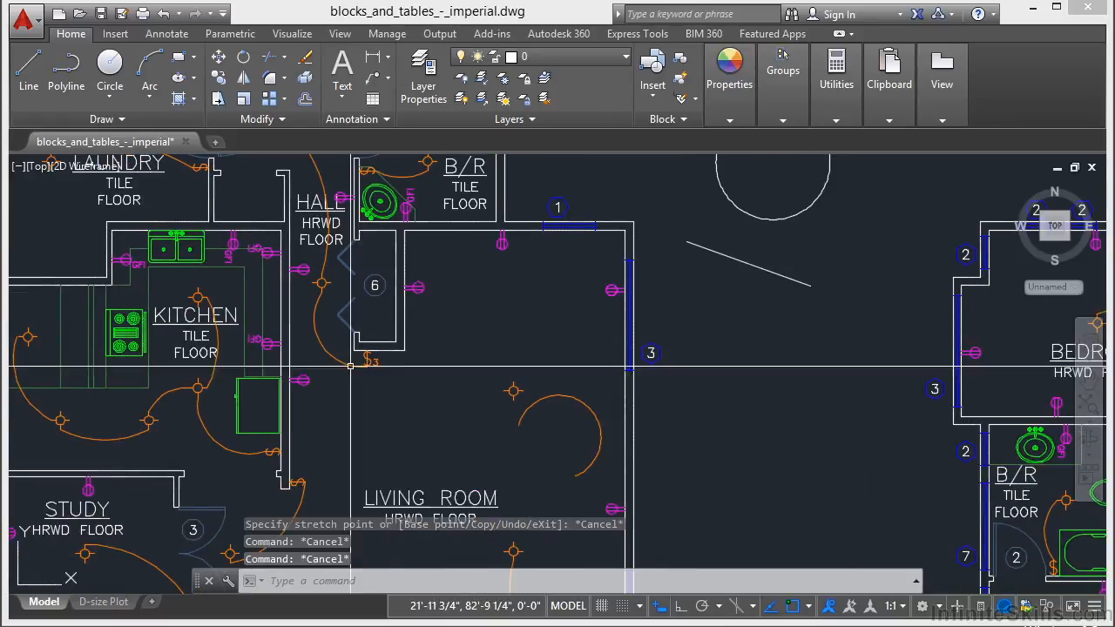
pyautogui.click(335, 359)
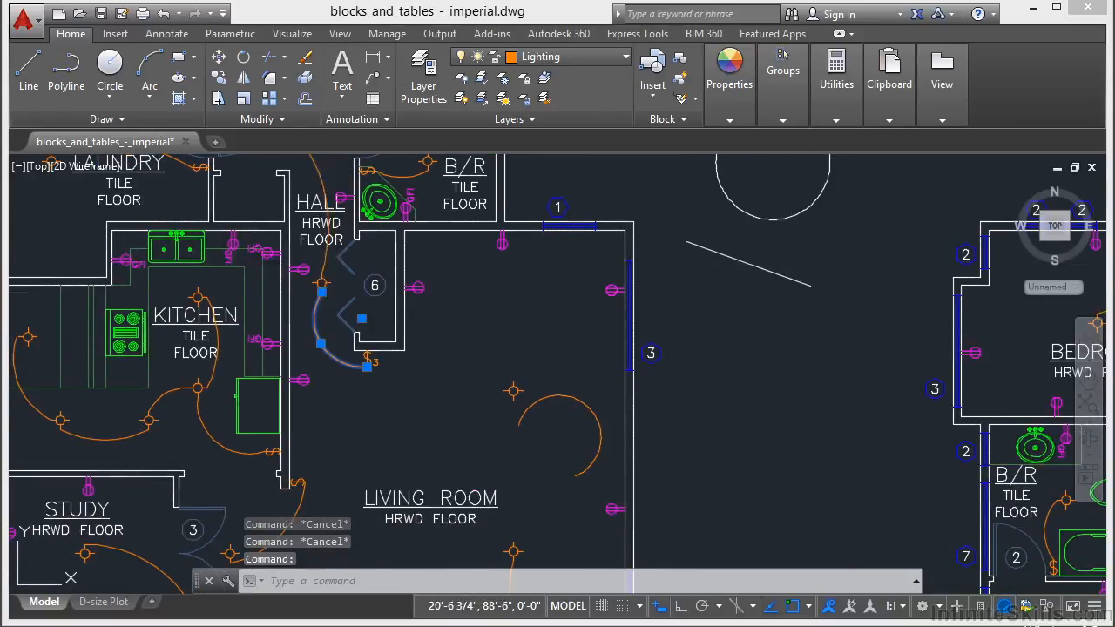
pyautogui.doubleClick(315, 322)
pyautogui.scroll(2, 477, 415)
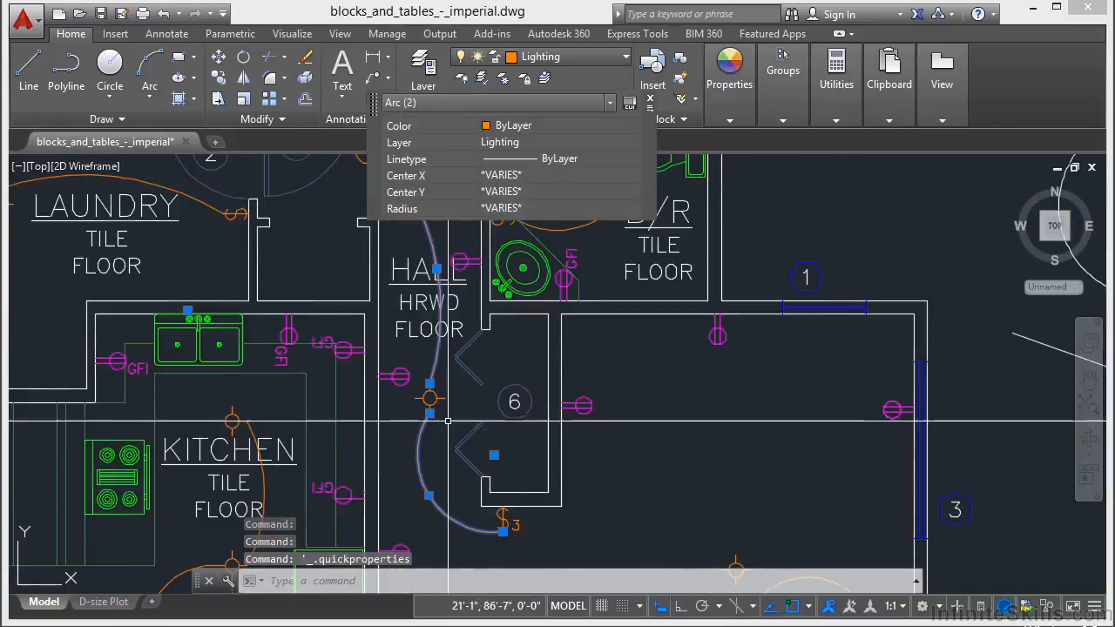
pyautogui.click(430, 413)
pyautogui.keyDown('shift'); pyautogui.click(429, 384); pyautogui.keyUp('shift')
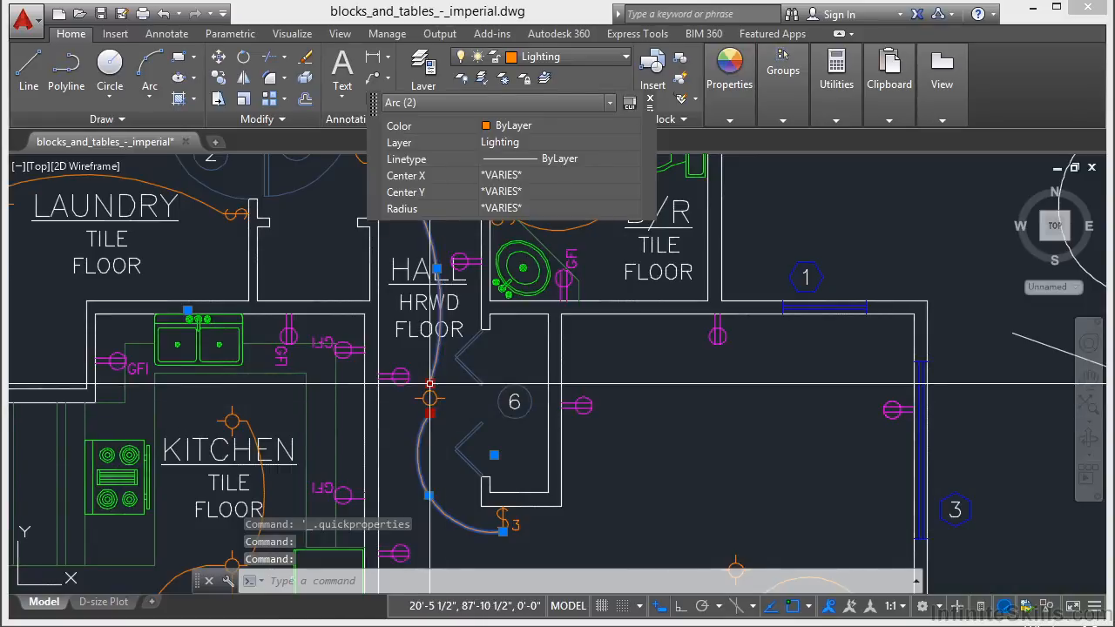
pyautogui.click(429, 413)
pyautogui.scroll(4, 514, 399)
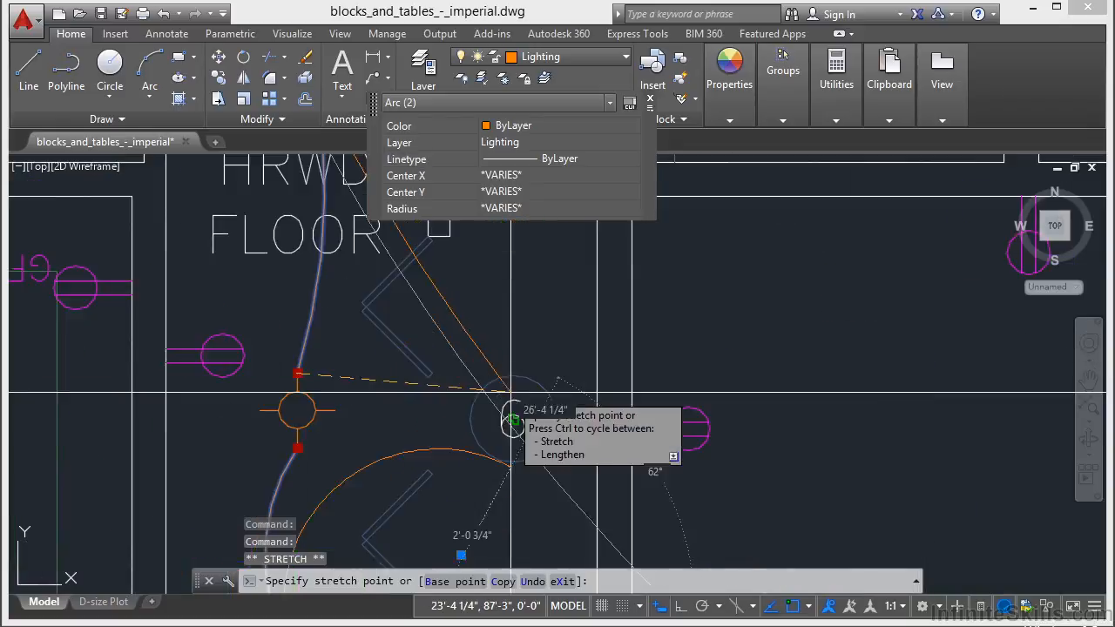
pyautogui.press('Escape')
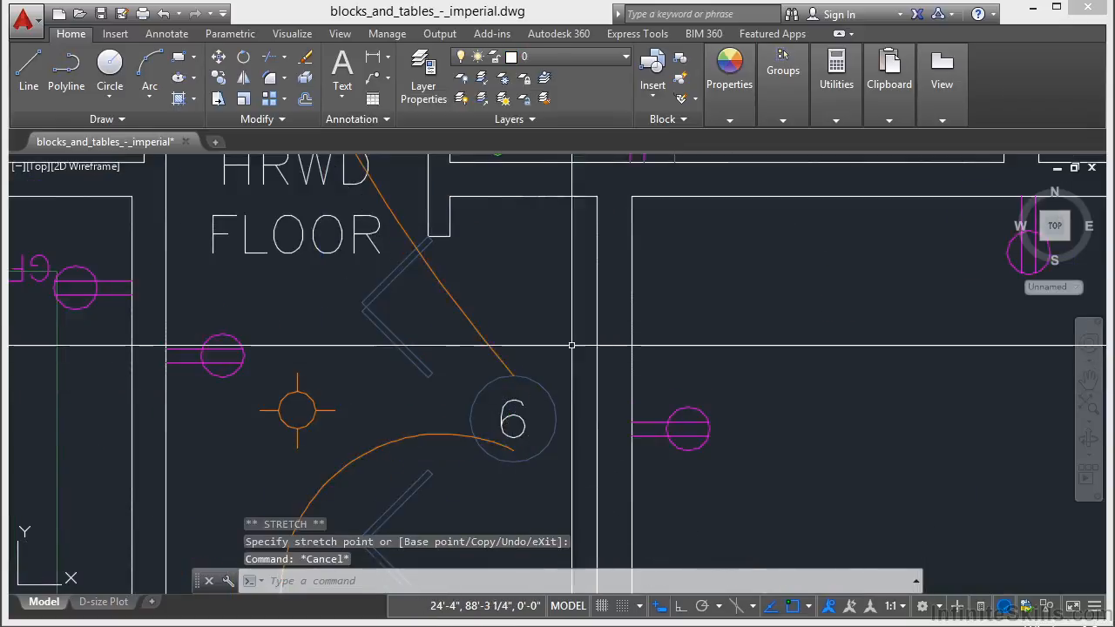